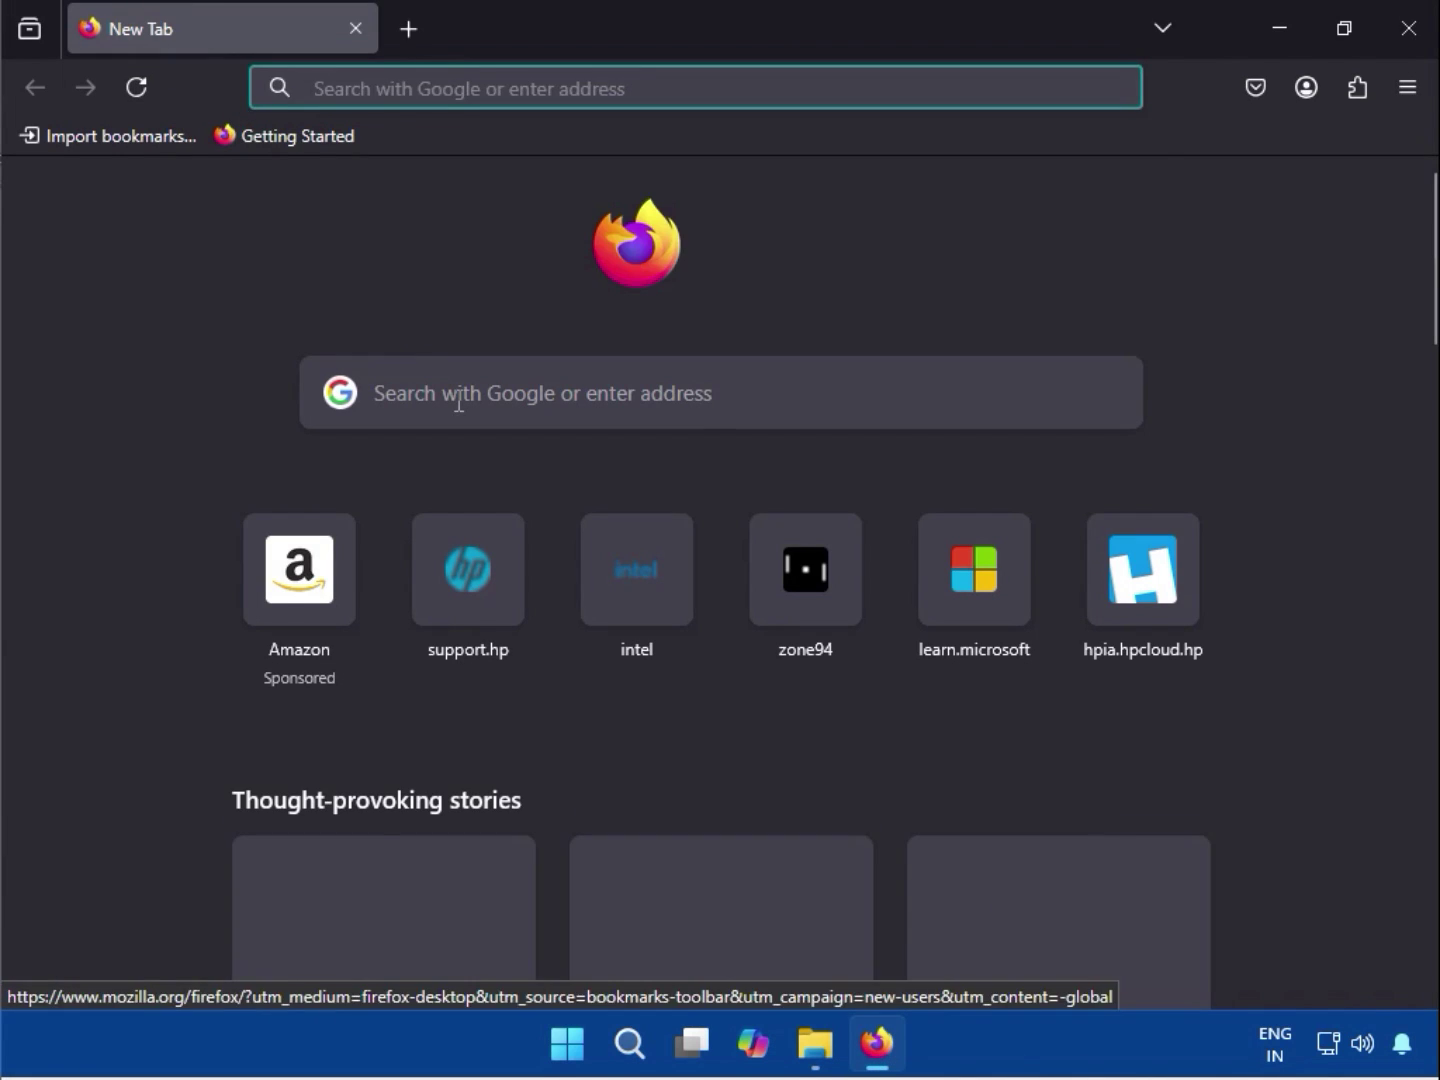
Search Google for 'hp' from the new Firefox tab.
left_click(460, 400)
type("hp")
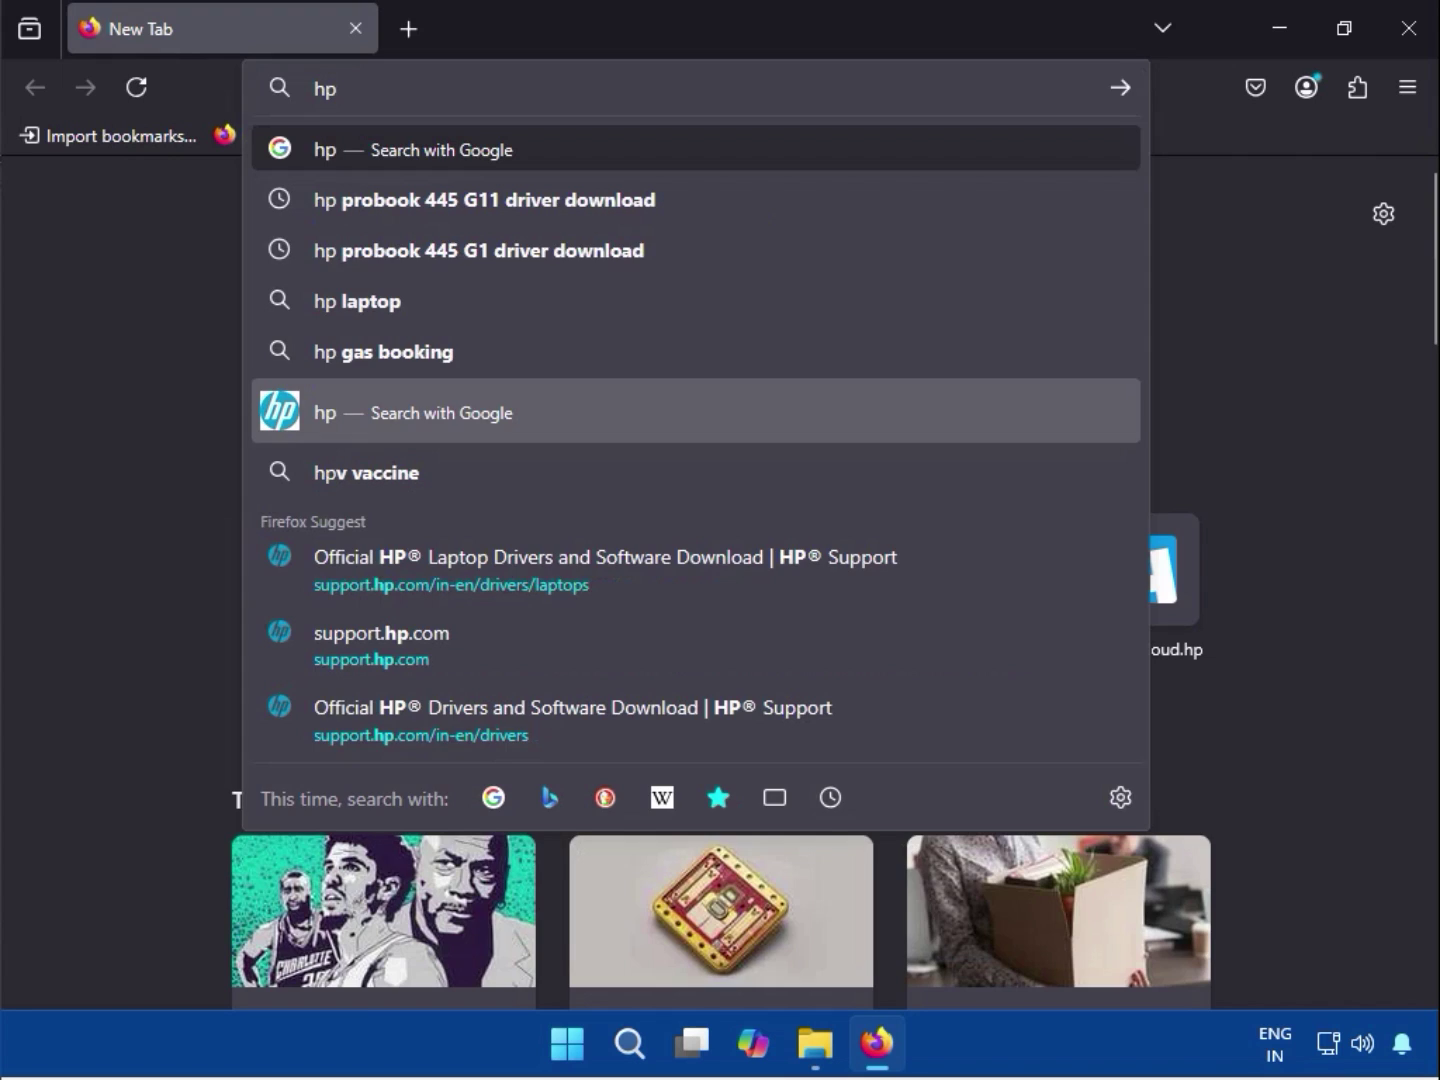
key("Return")
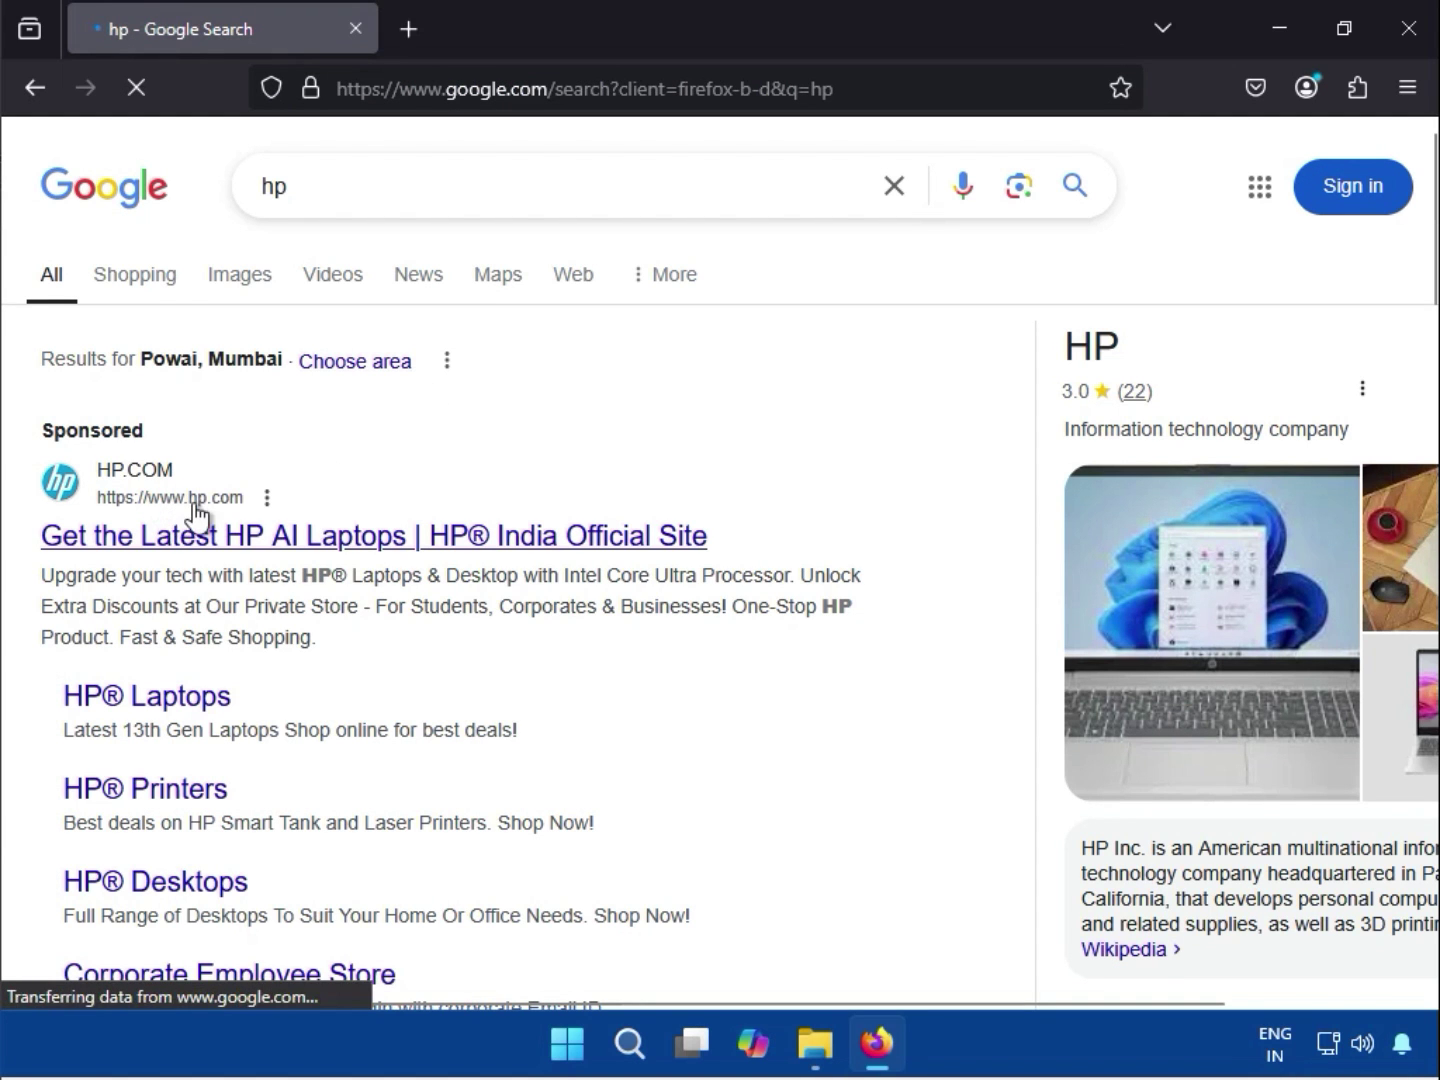
Go to HP's official site via the sponsored result and open Support > Software and Drivers.
left_click(265, 540)
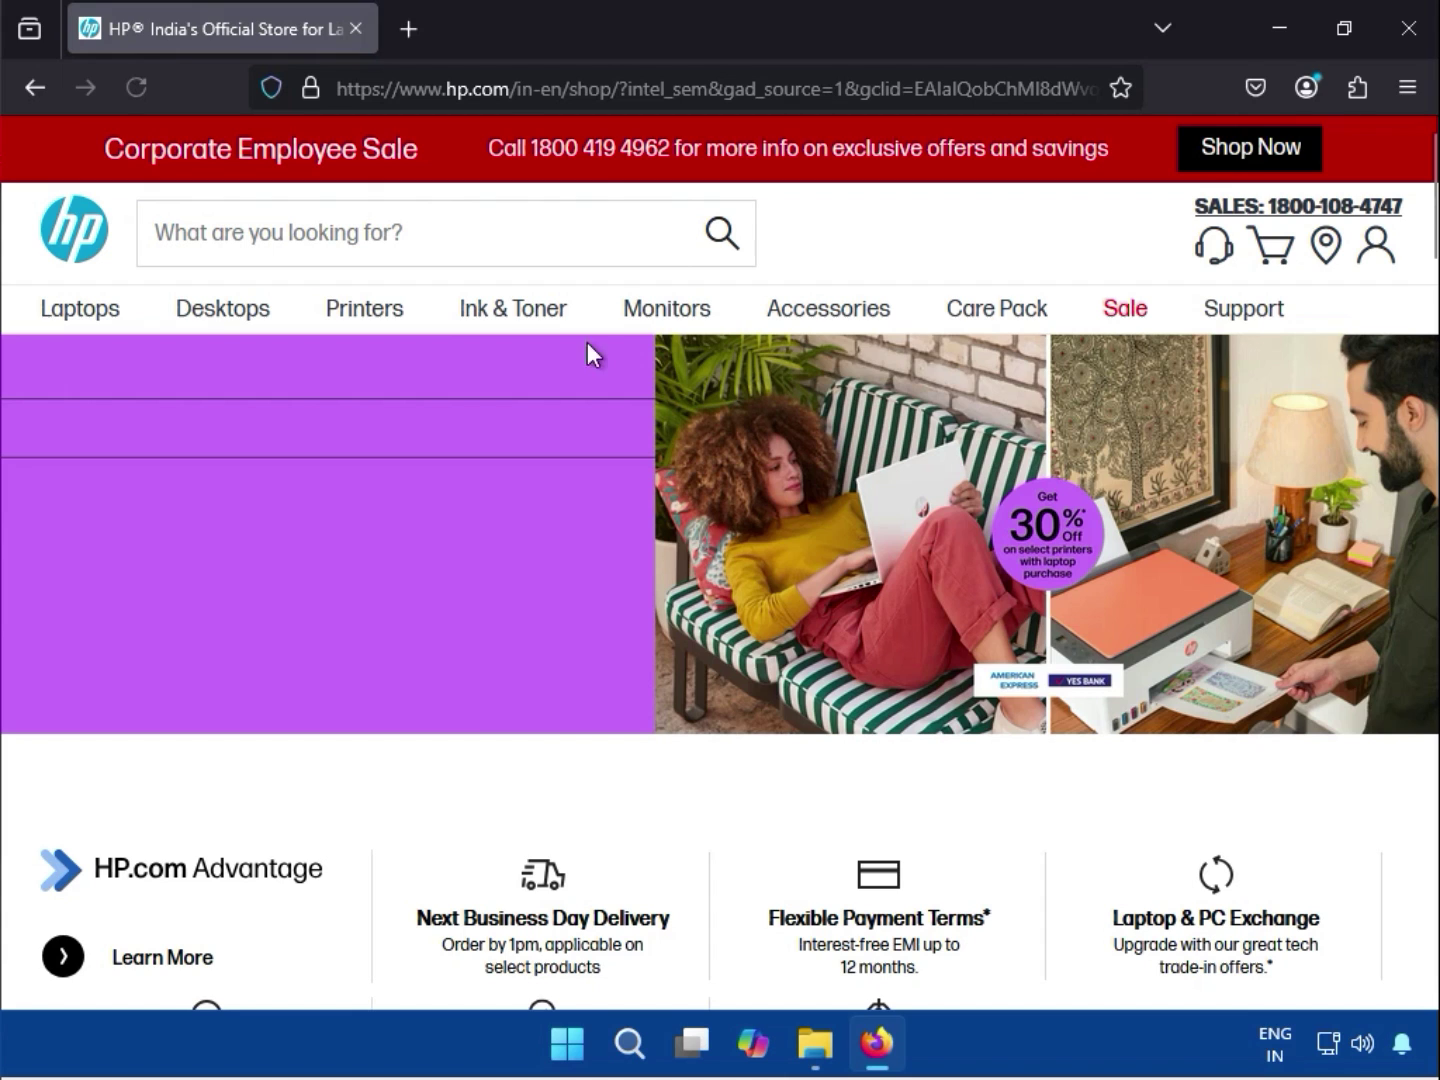
mouse_move(1224, 320)
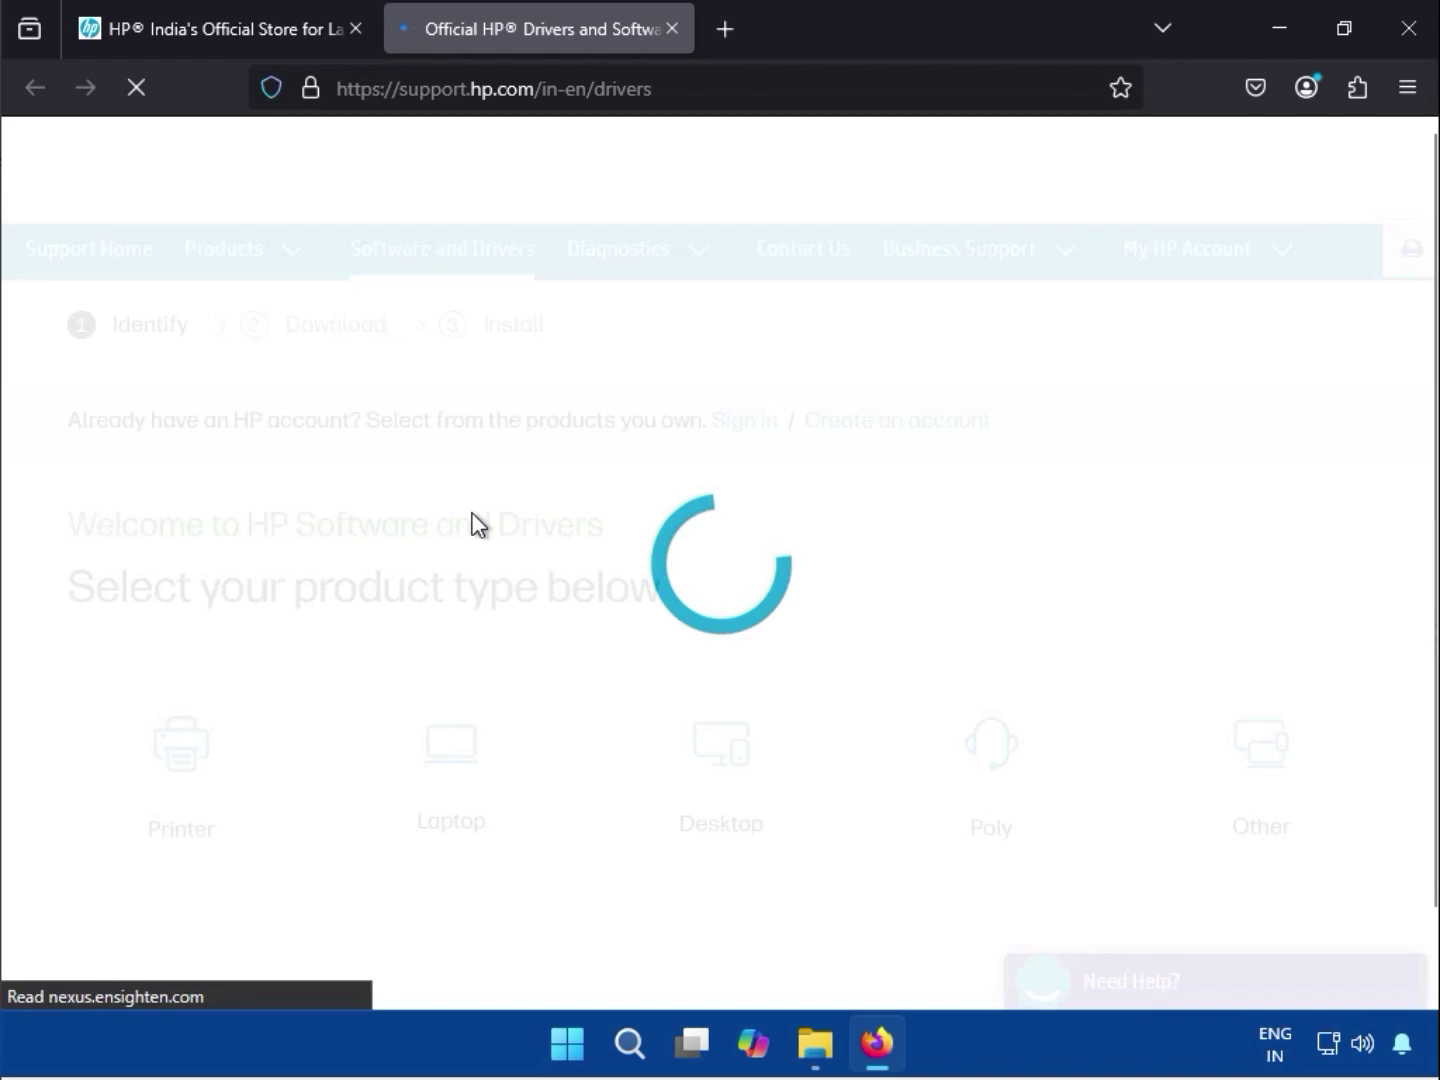
Choose Printer as the product type on the Software and Drivers page.
scroll(474, 513, "down", 2)
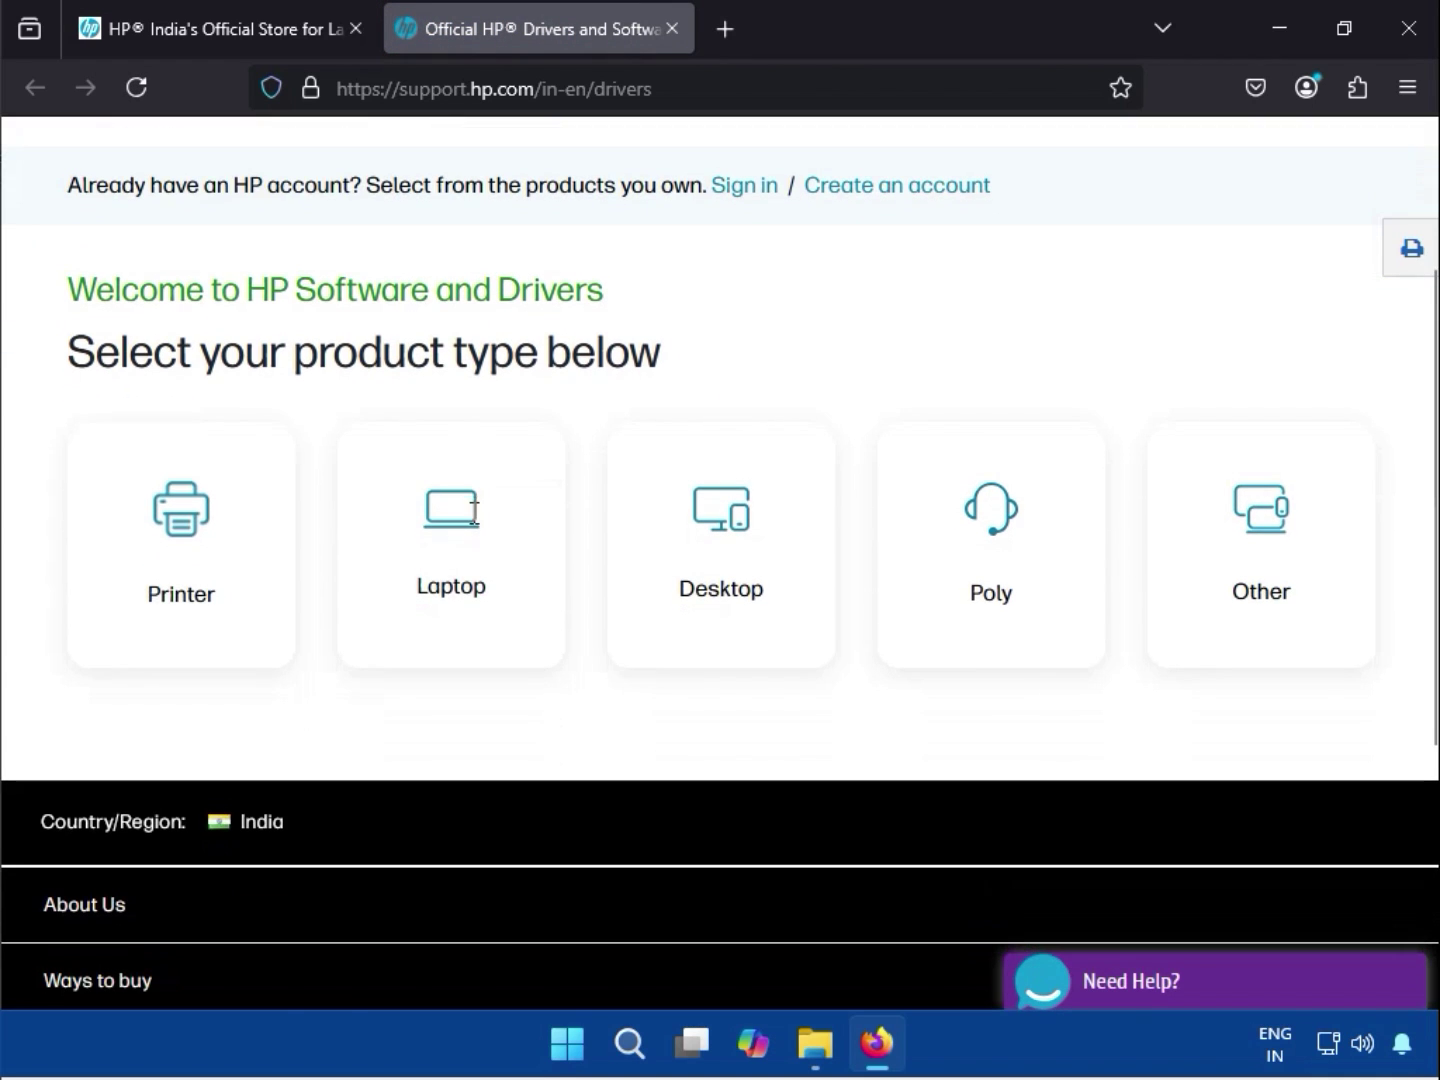
left_click(173, 580)
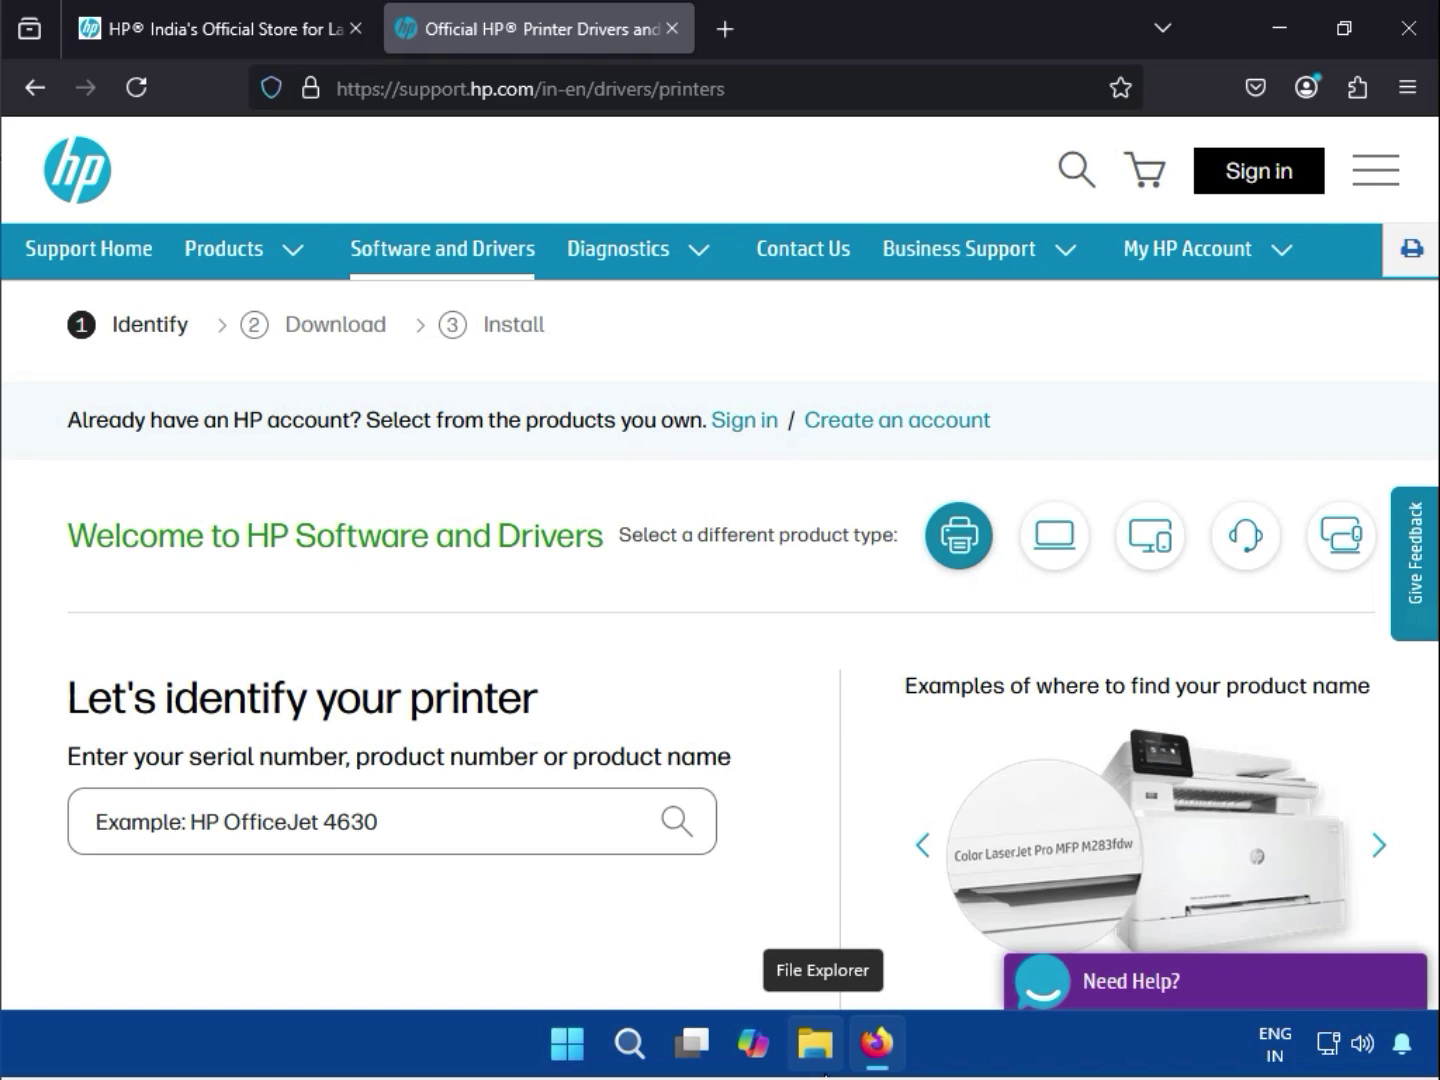
Search for 'hp smart tank' and select the HP Smart Tank 530 Wireless All-in-One series.
left_click(215, 821)
type("h")
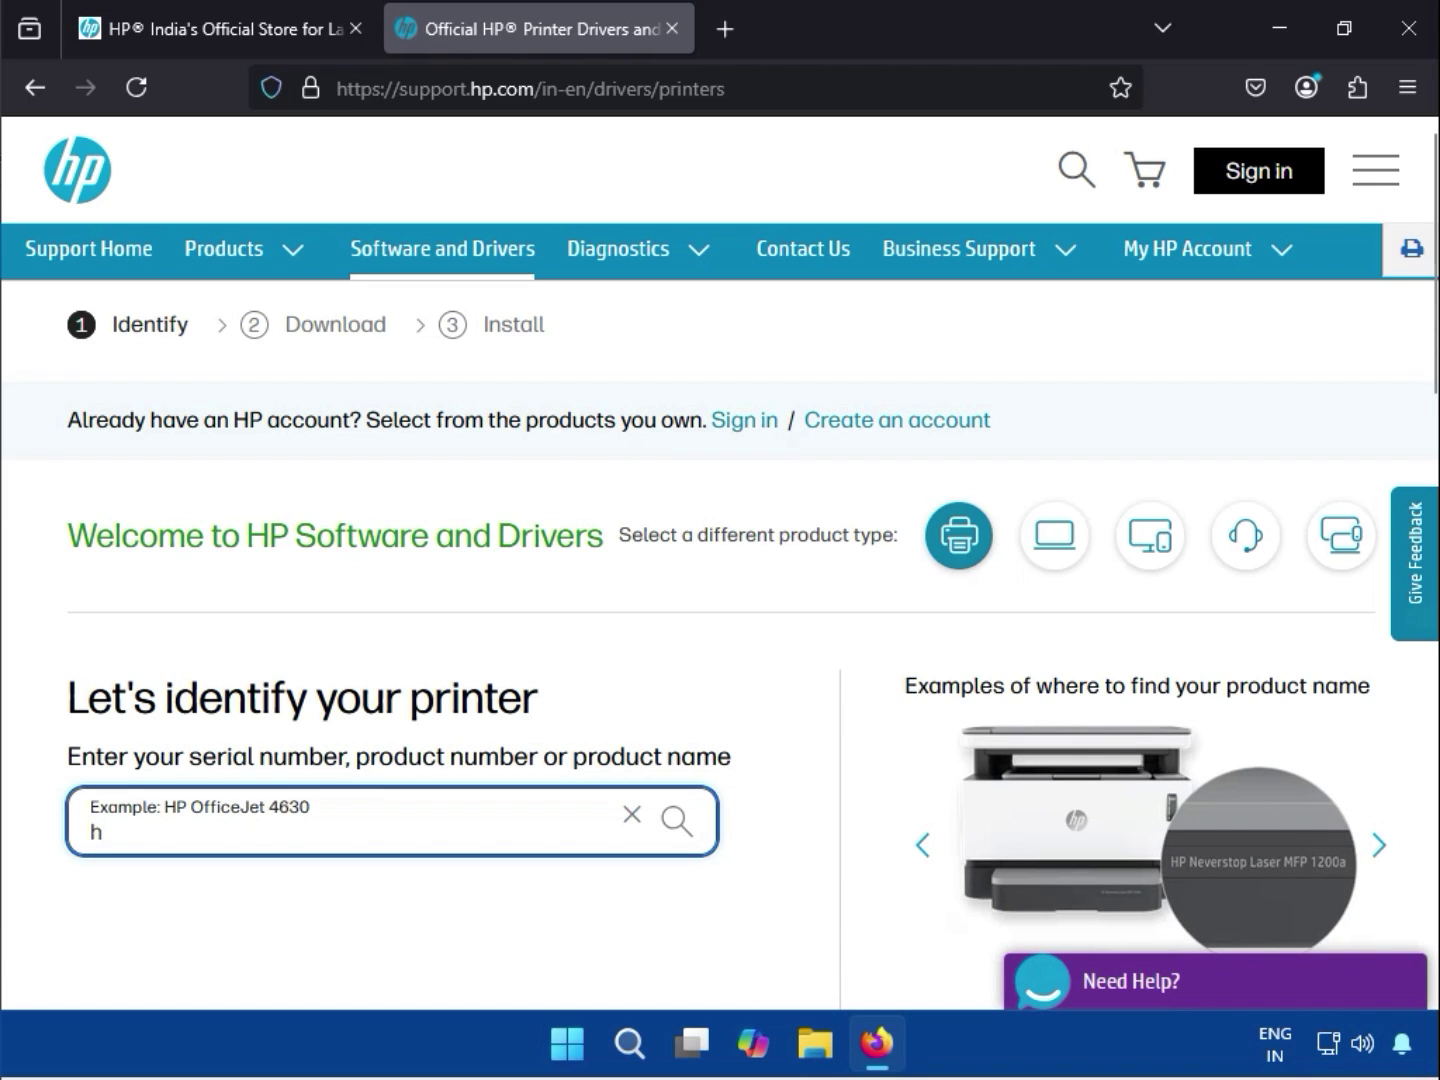
type("p smart")
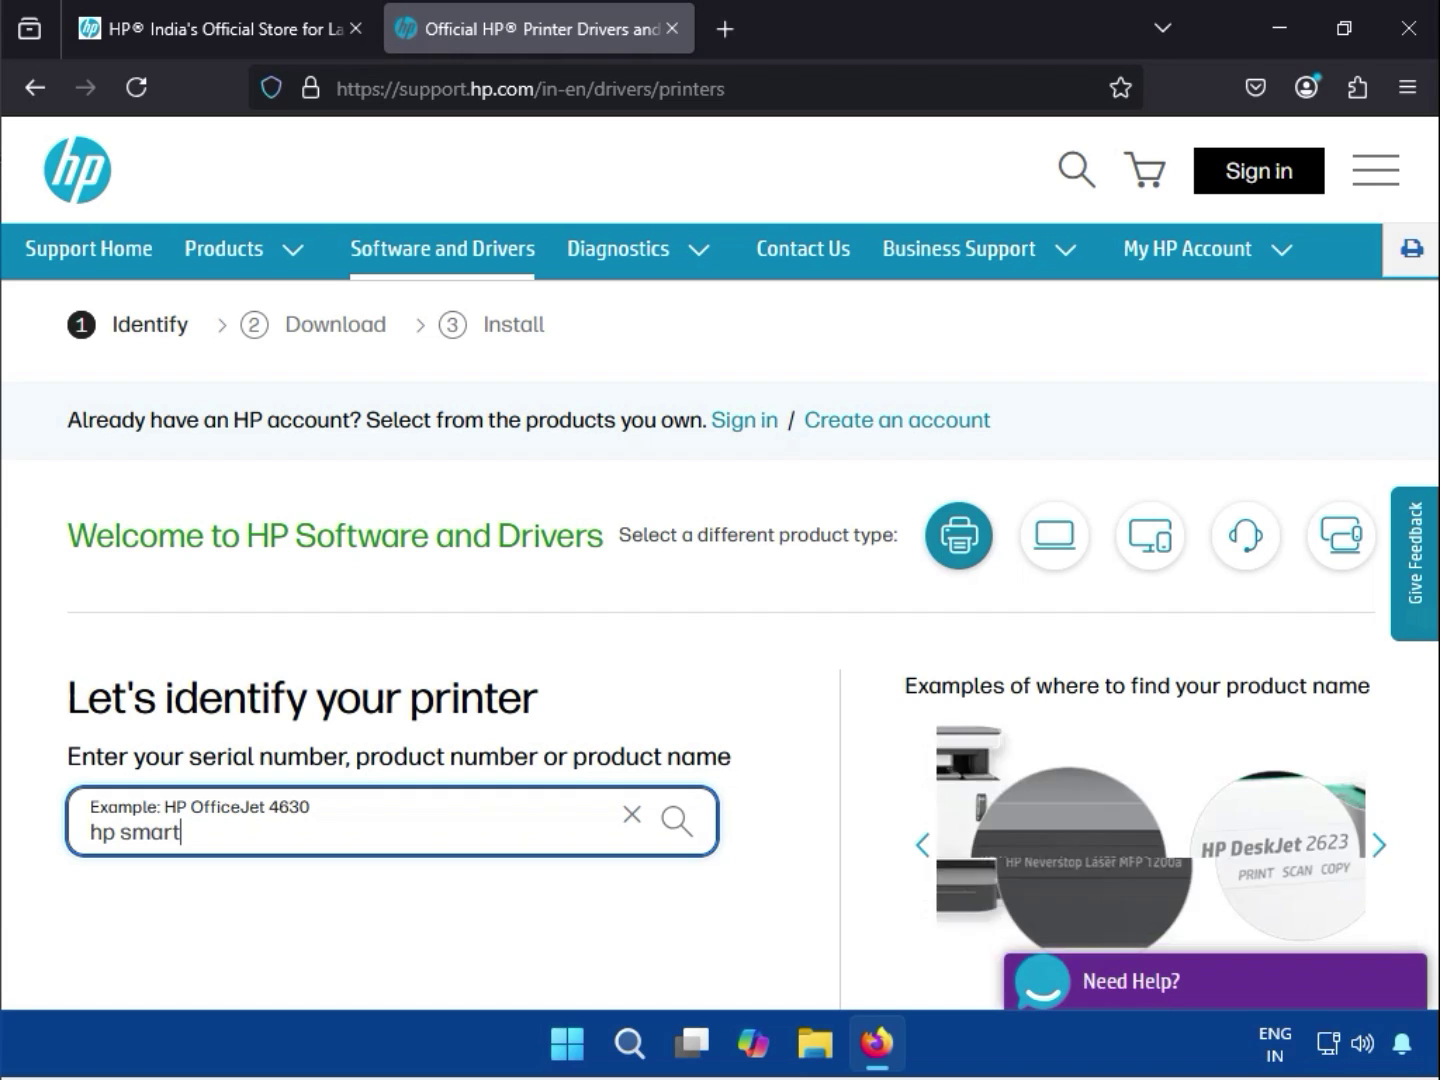
type(" tank 530")
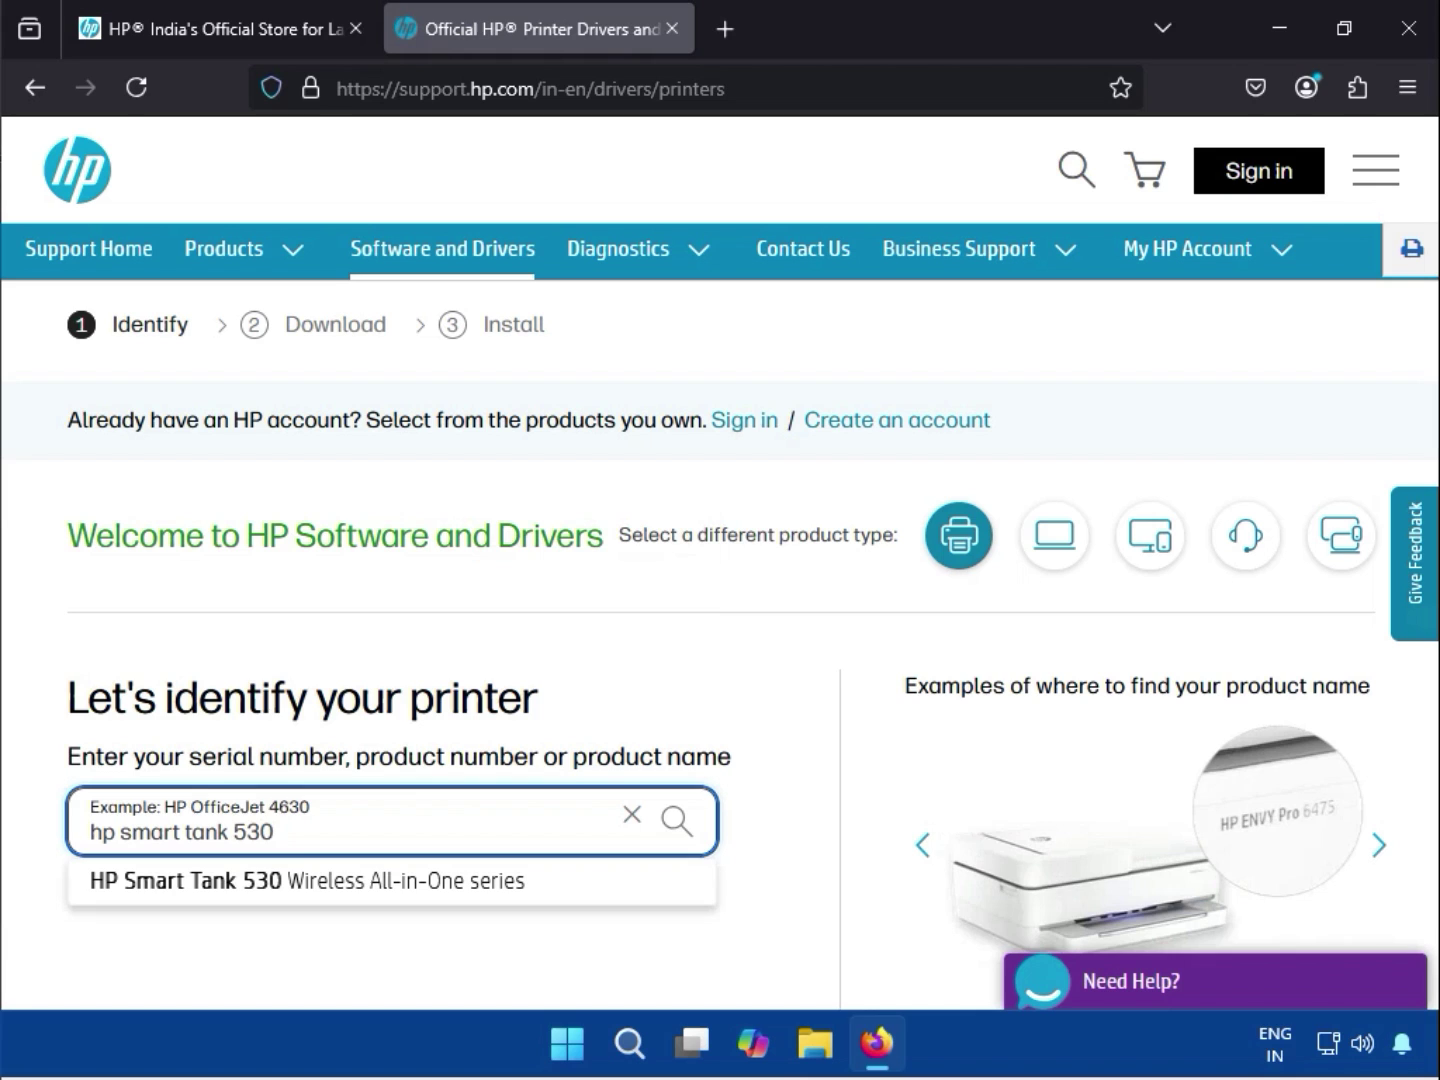
left_click(385, 895)
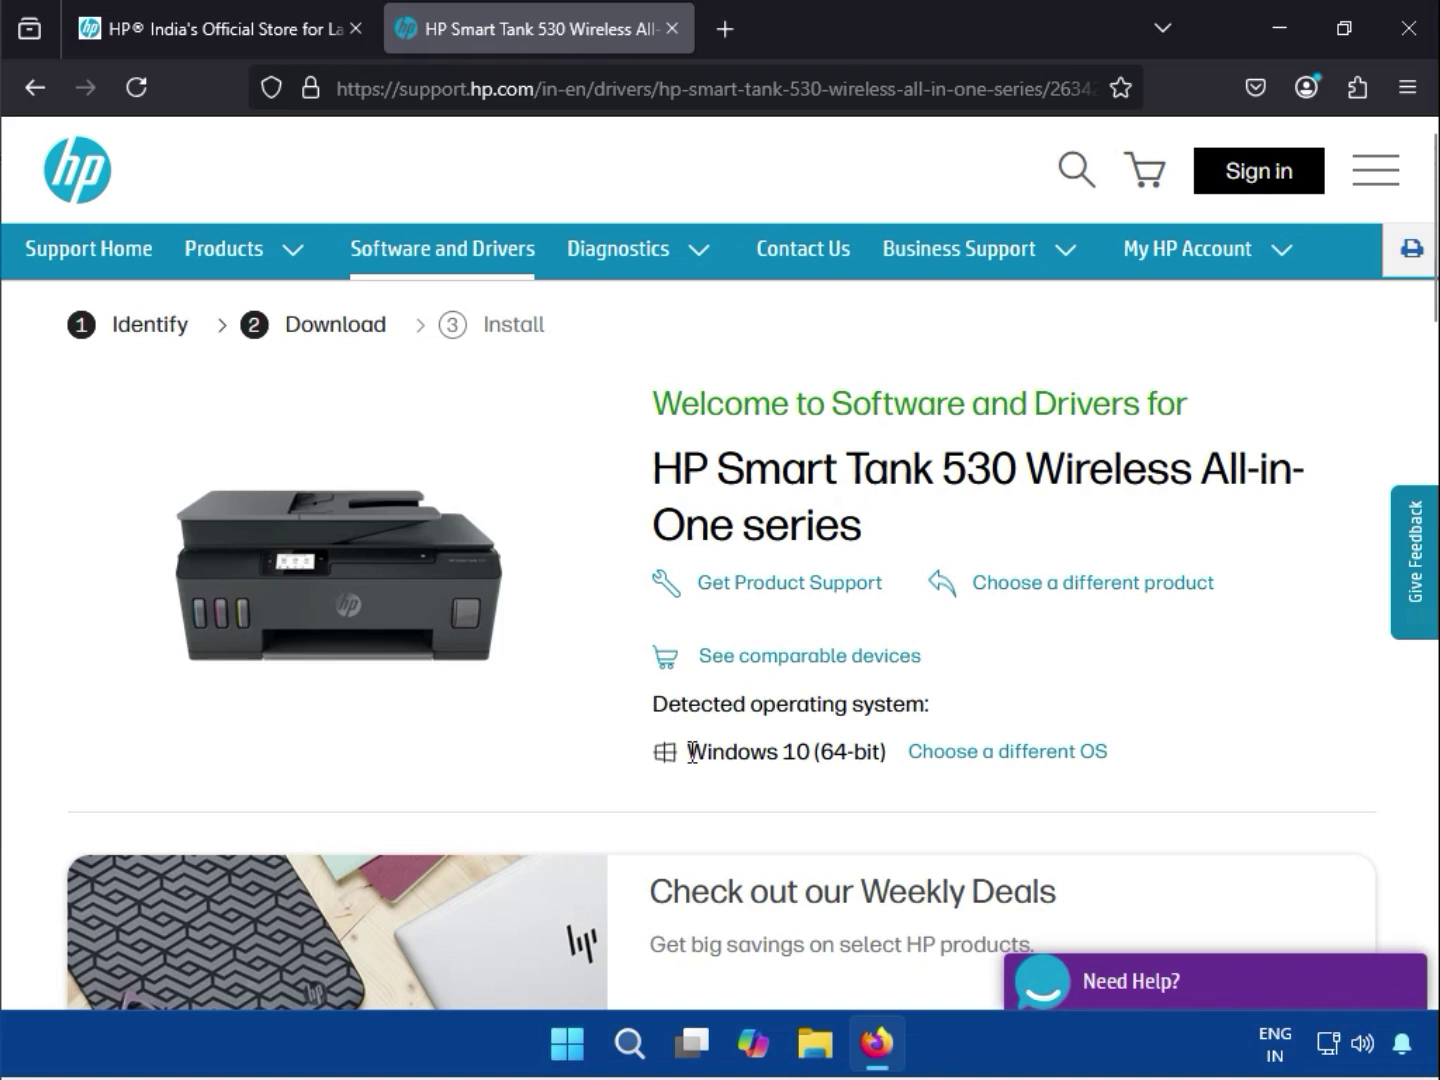
Highlight, then deselect, the detected Windows 10 (64-bit) operating system text.
left_click_drag(687, 752, 820, 757)
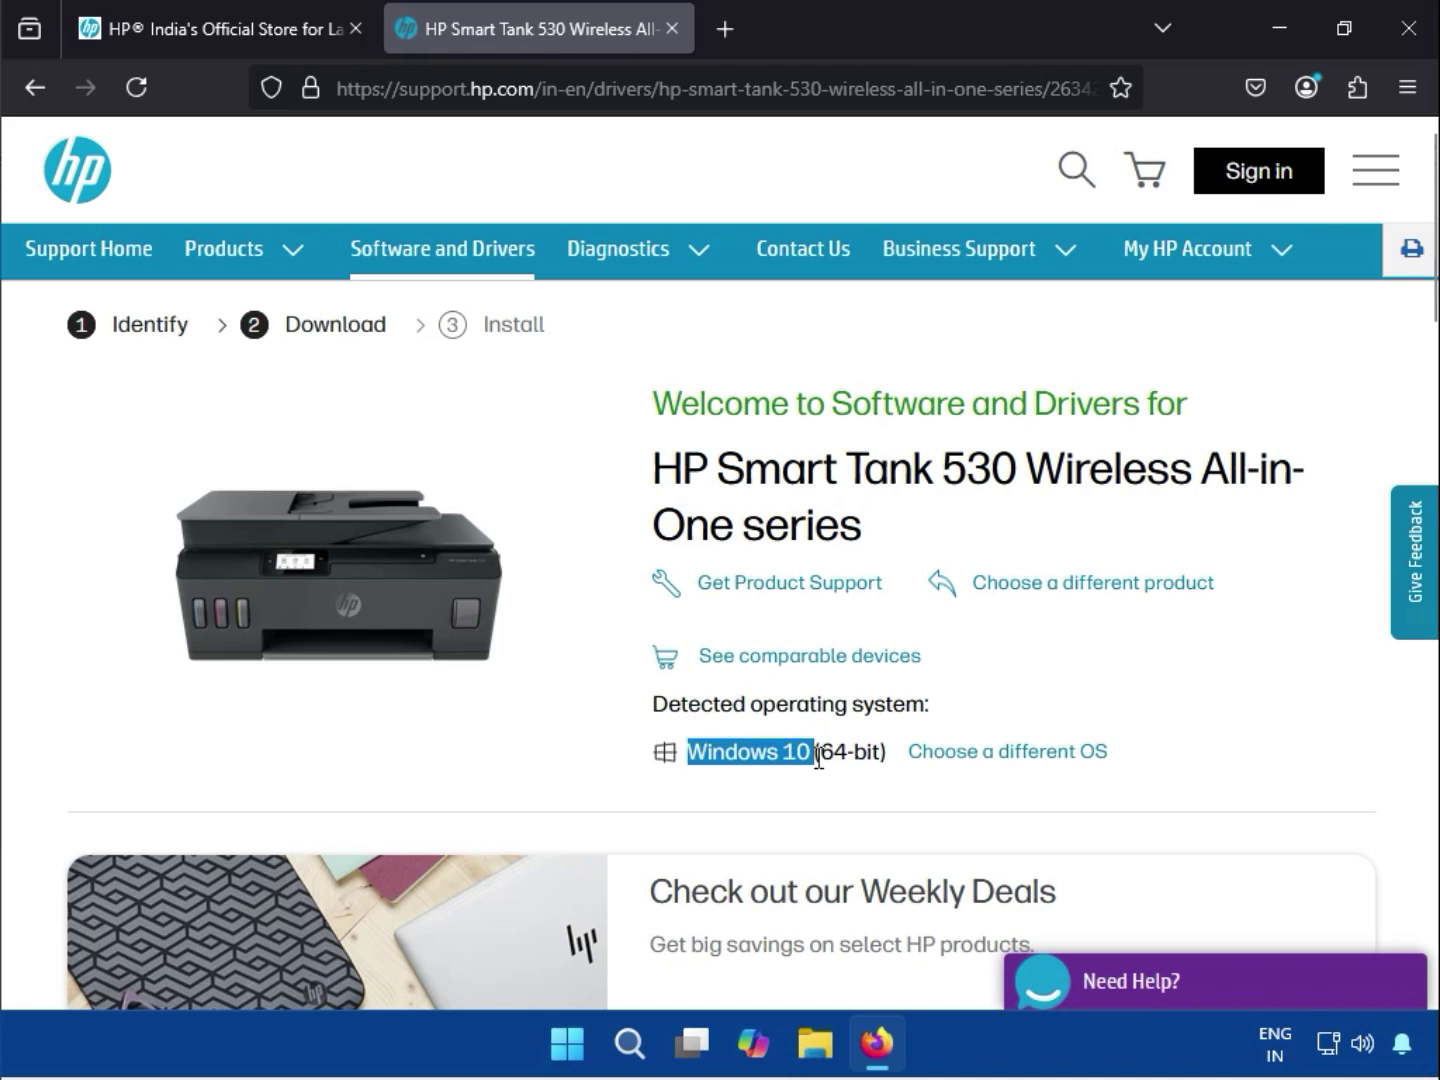
left_click(810, 757)
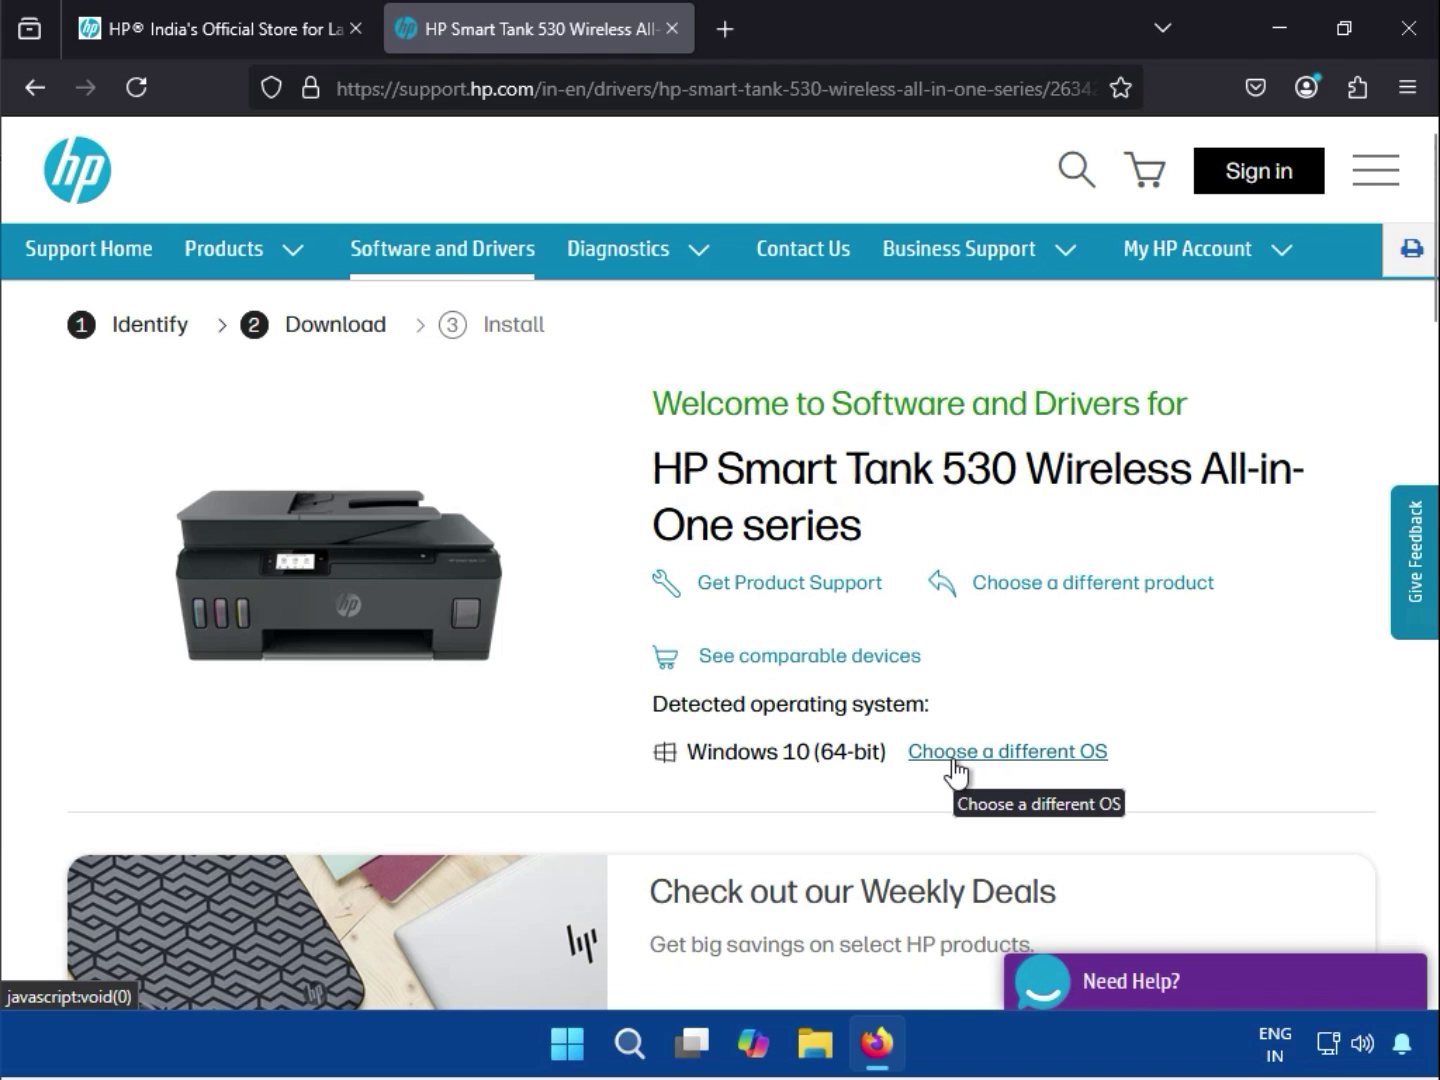
Set the preferred operating system to Windows with version Windows 11.
left_click(952, 762)
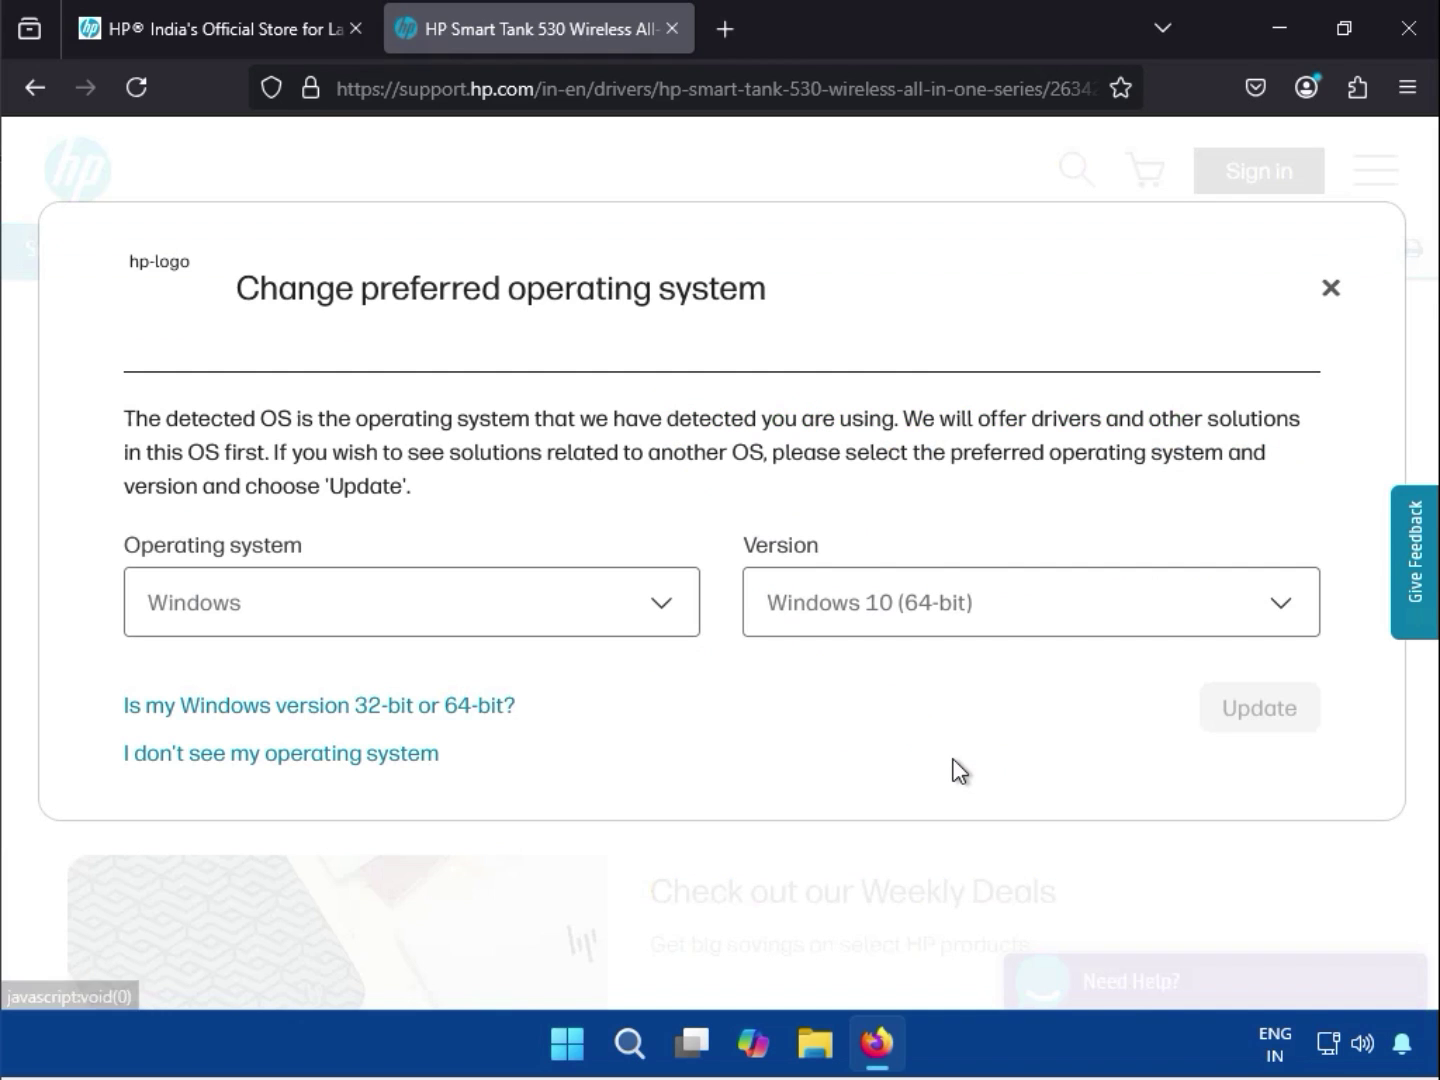
left_click(836, 625)
left_click(620, 605)
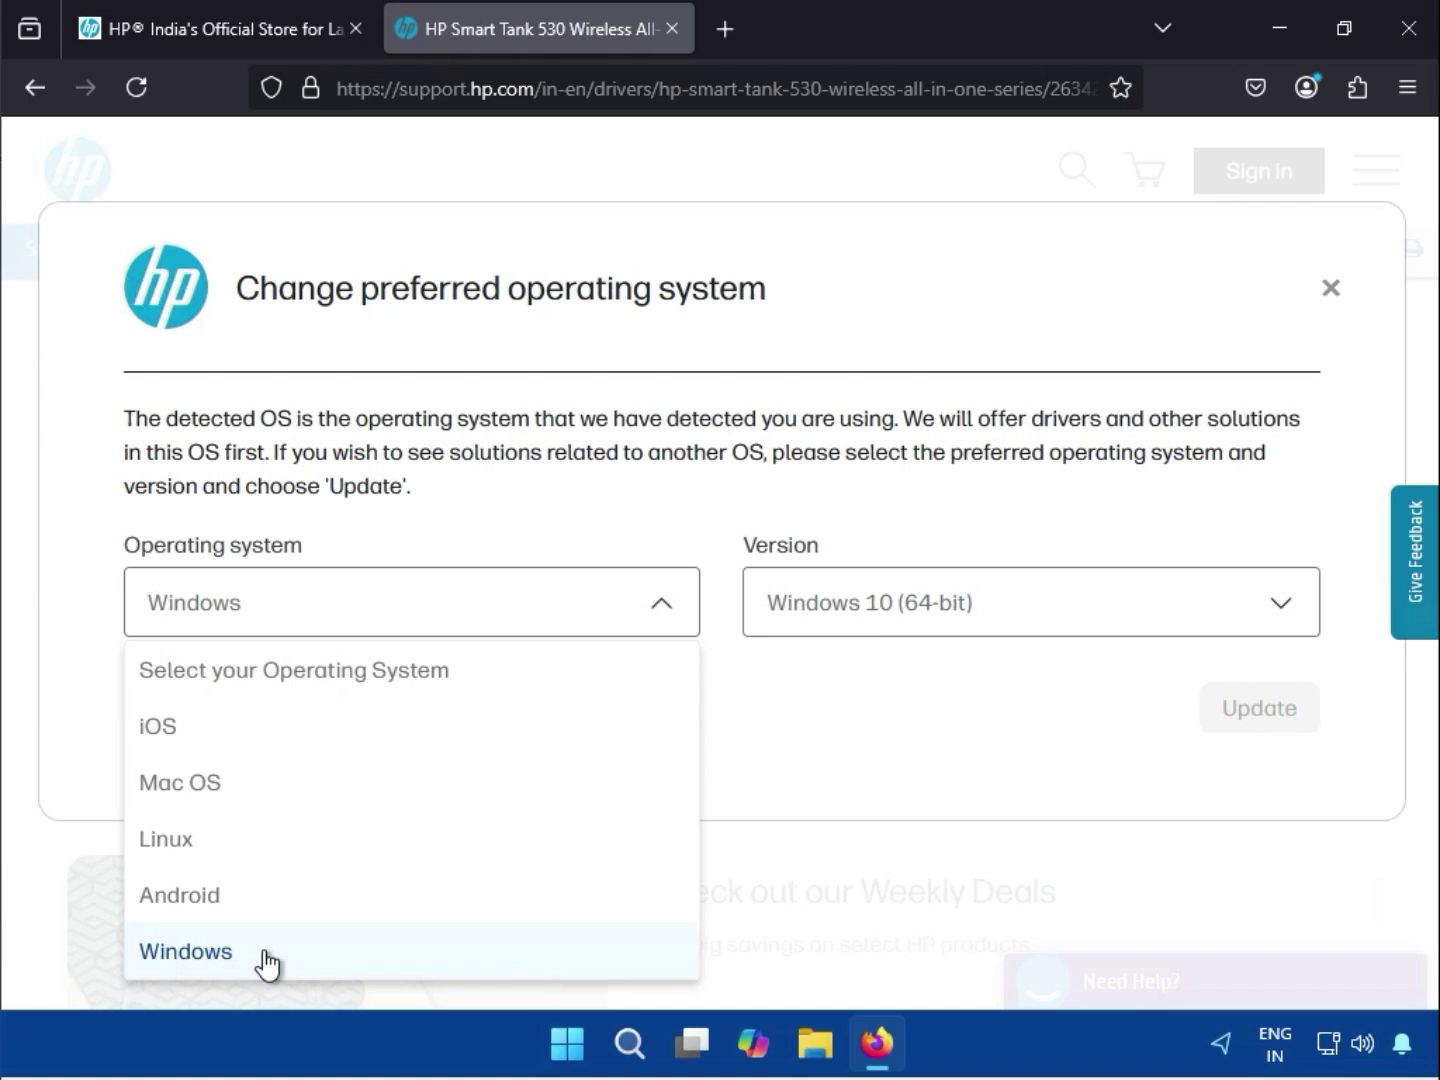
left_click(383, 930)
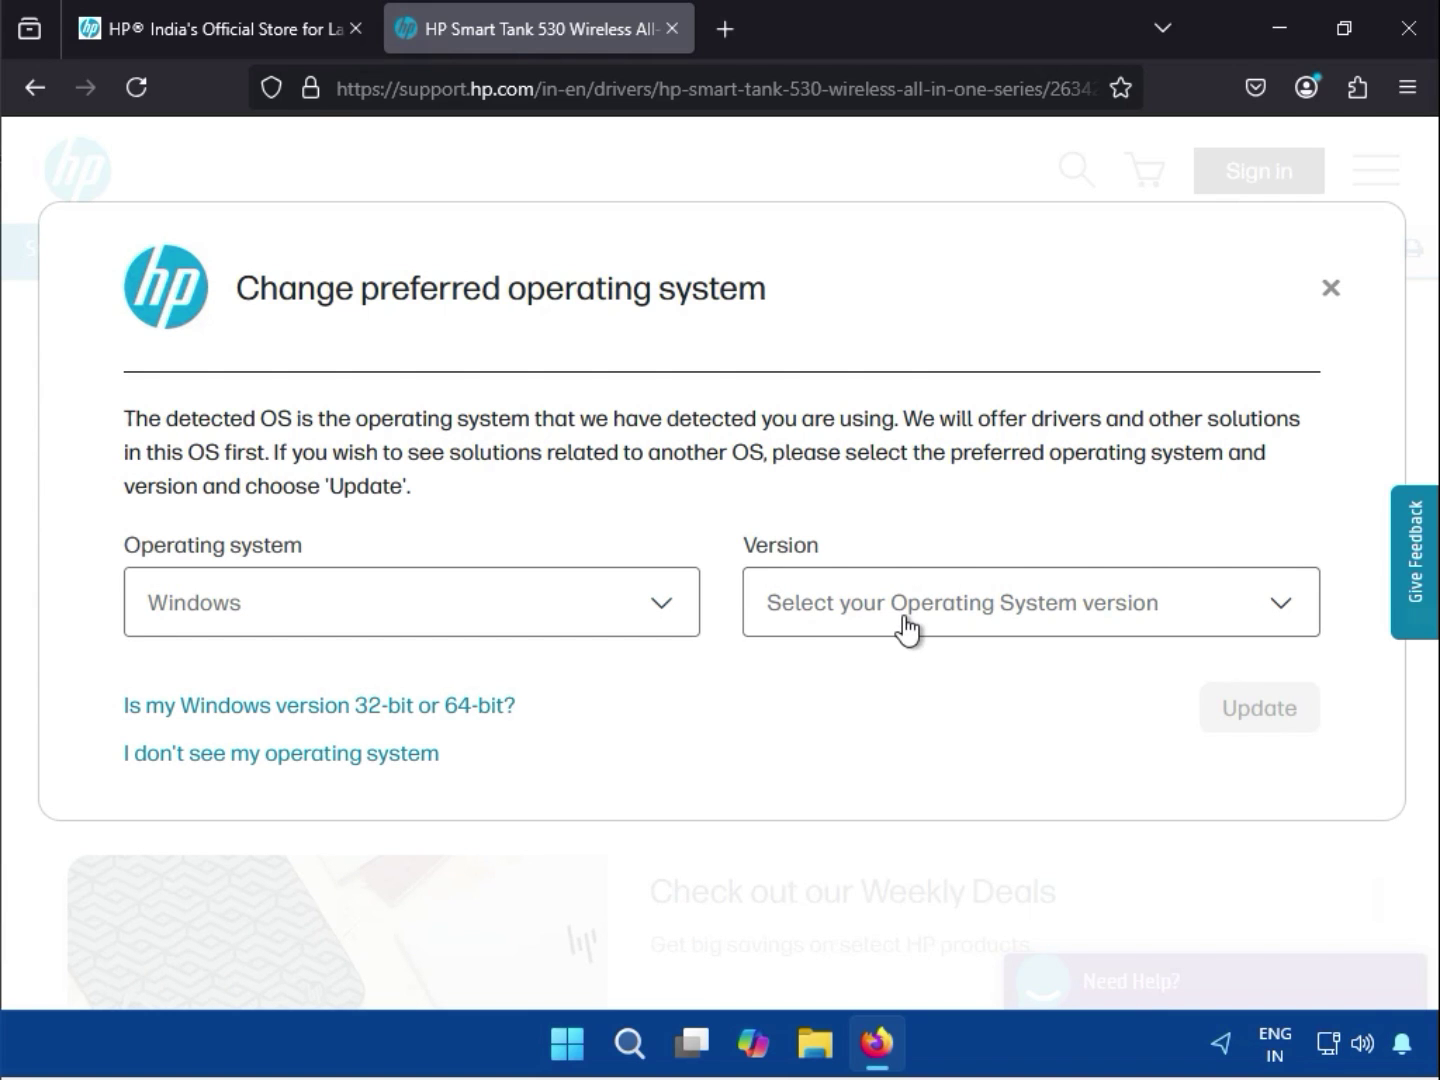
left_click(906, 632)
scroll(930, 820, "down", 3)
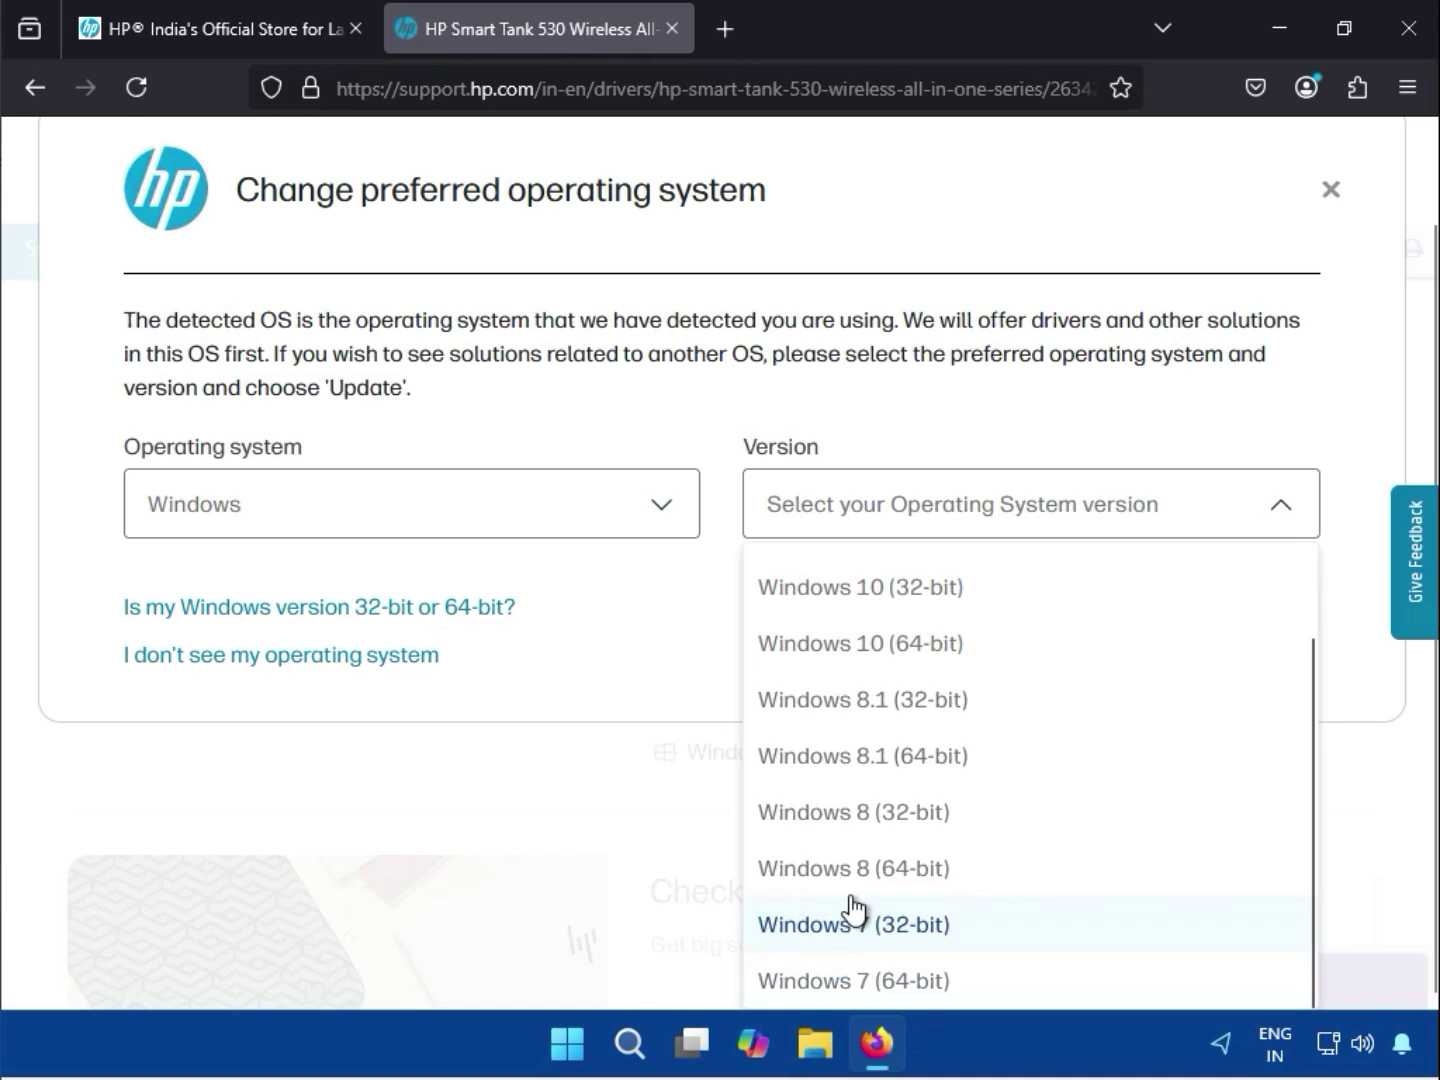
scroll(838, 700, "up", 2)
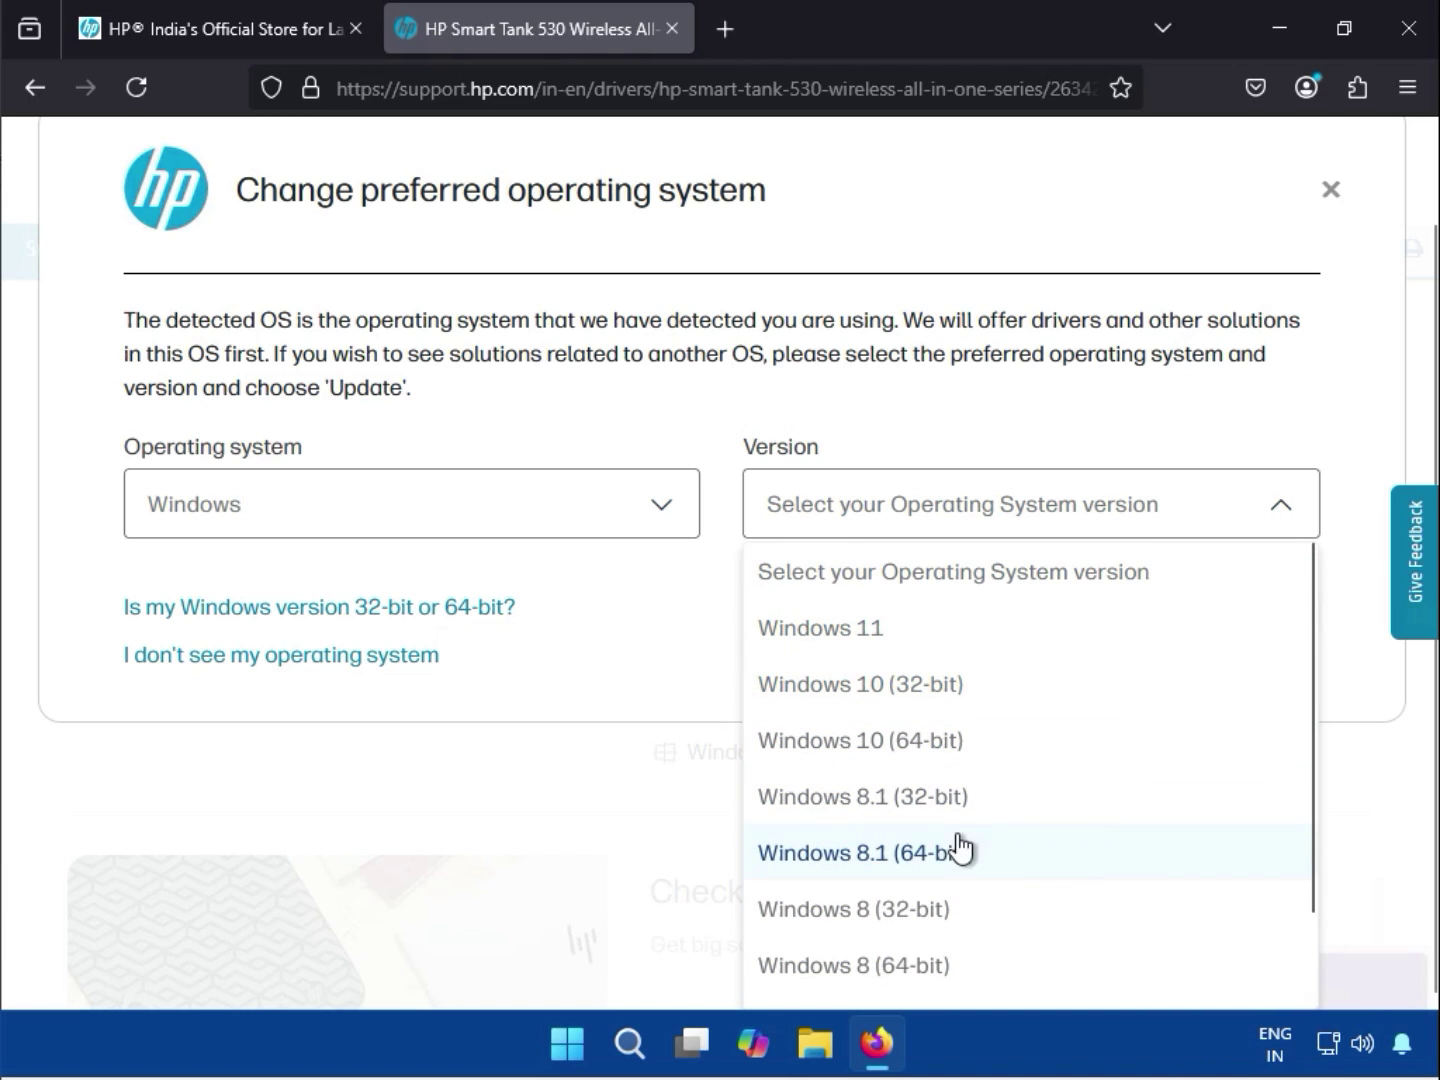
left_click(870, 632)
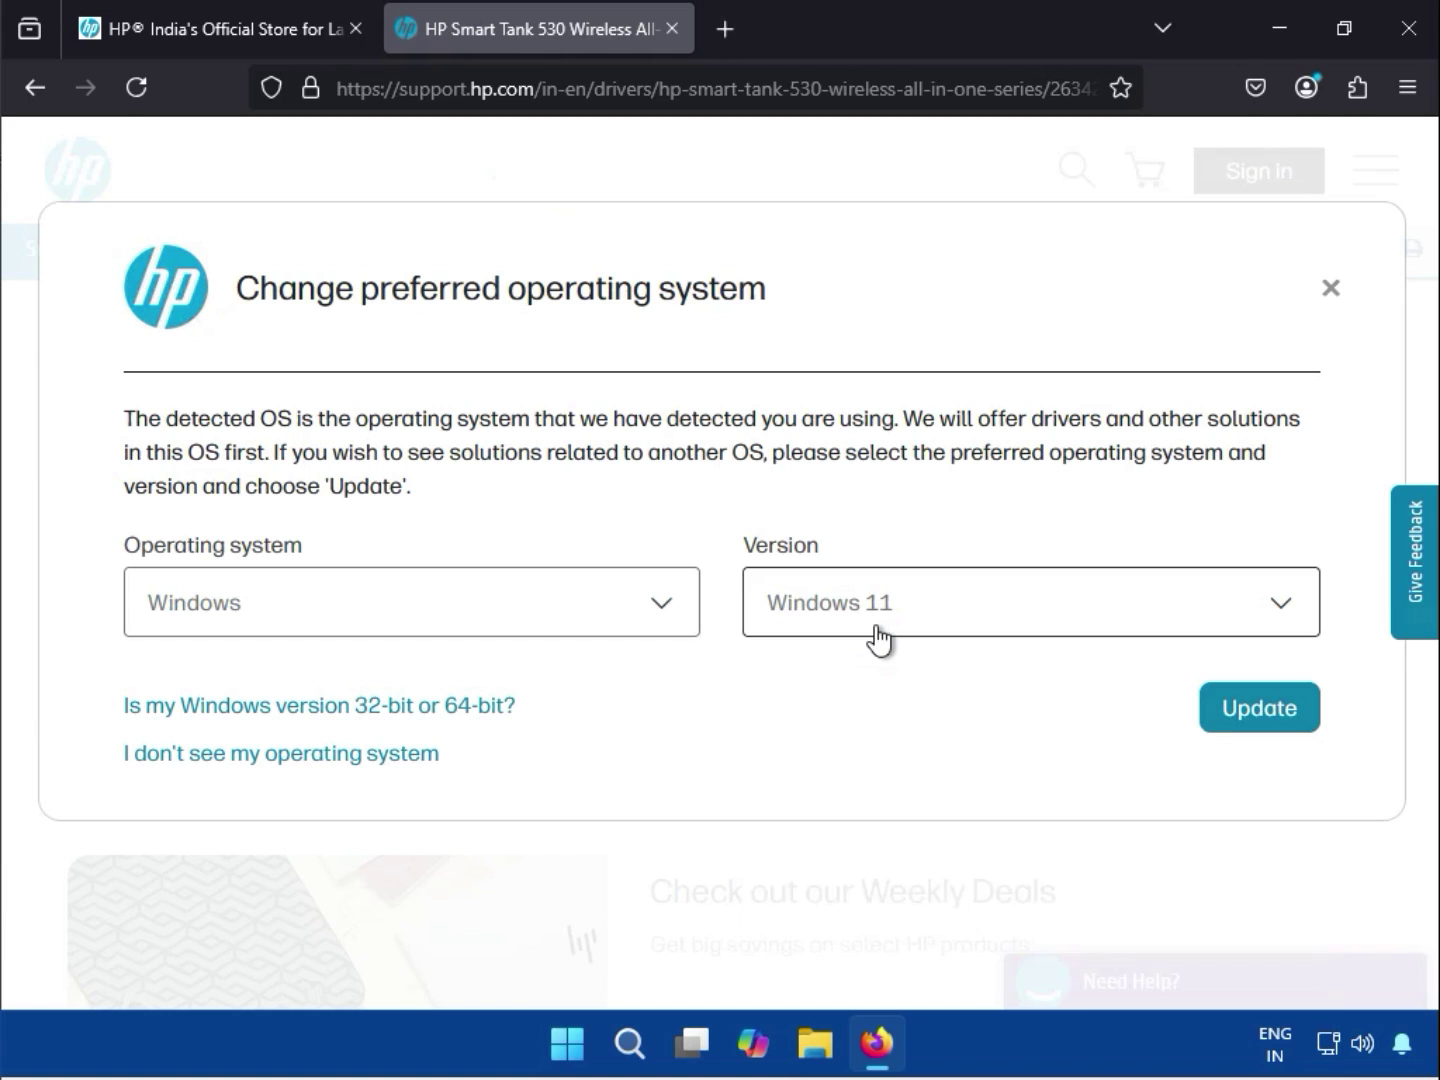
Apply Windows 11 and collapse the Installation Software and Driver section.
left_click(1233, 709)
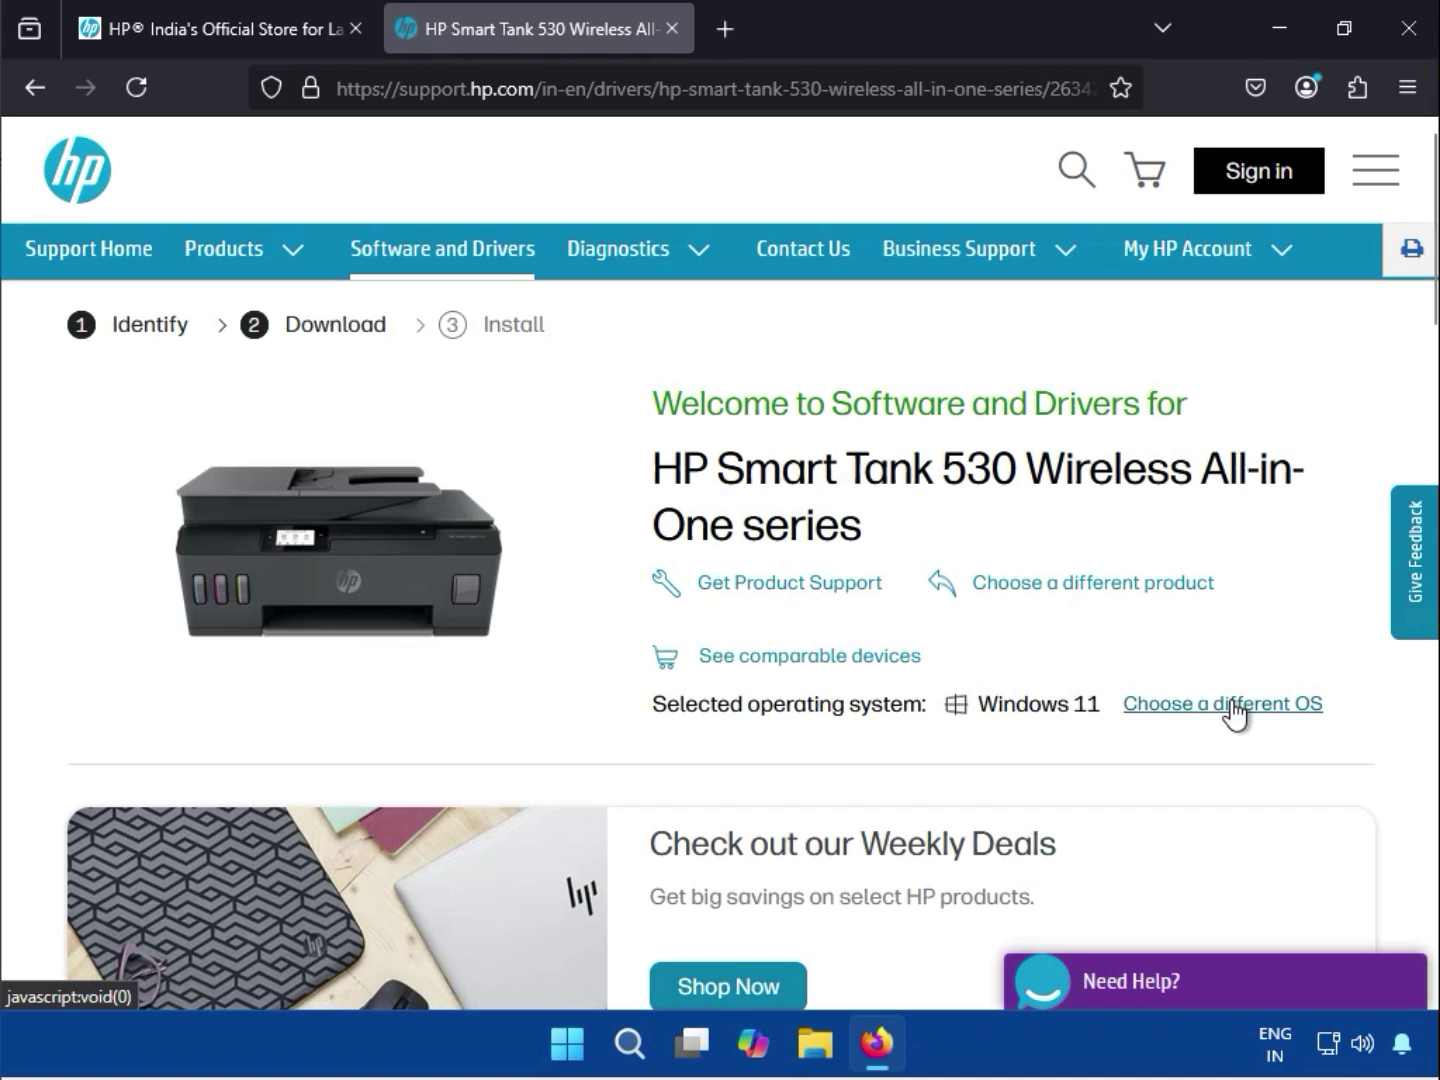
scroll(444, 795, "down", 10)
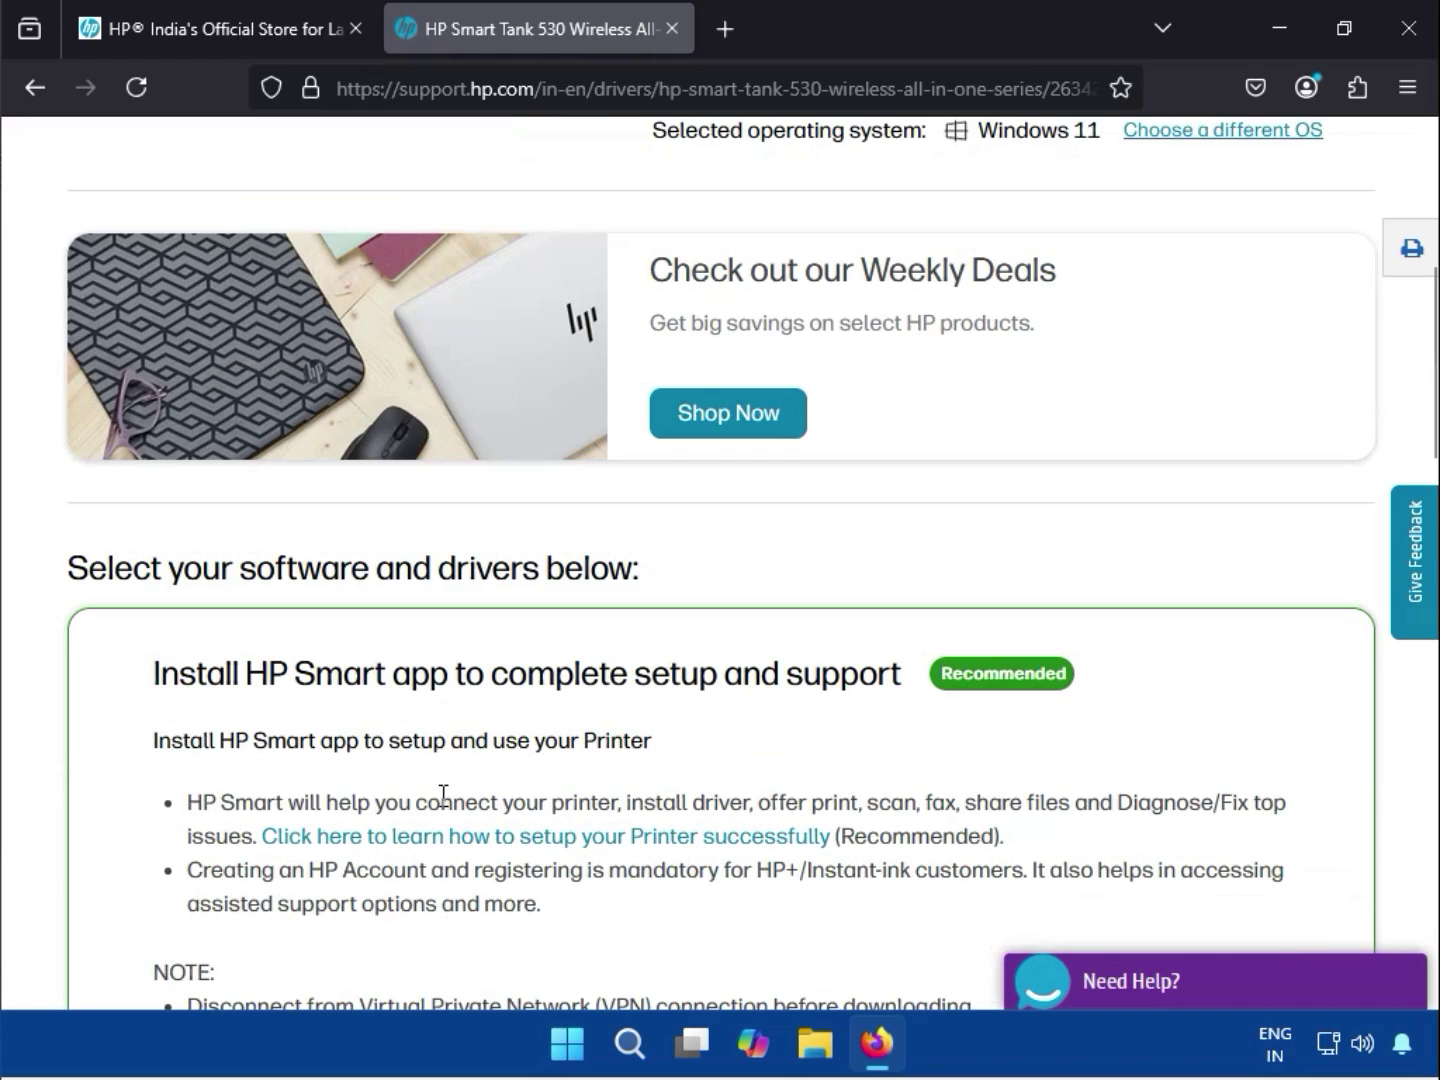
scroll(470, 795, "down", 3)
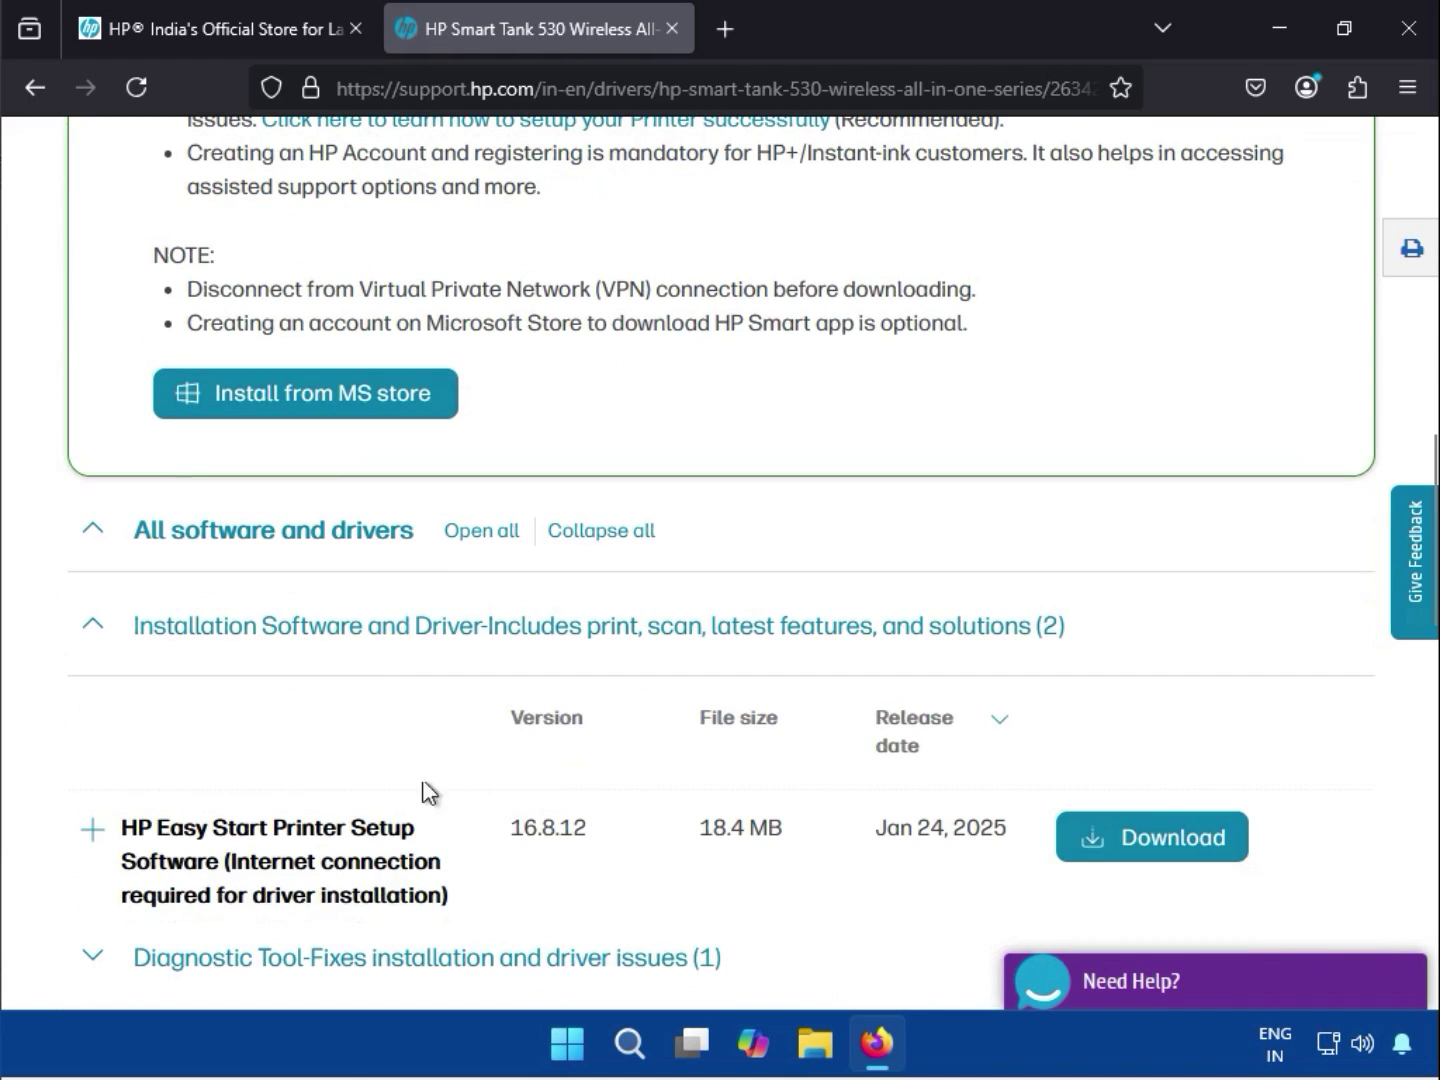
left_click(93, 632)
scroll(145, 662, "down", 4)
scroll(144, 642, "up", 3)
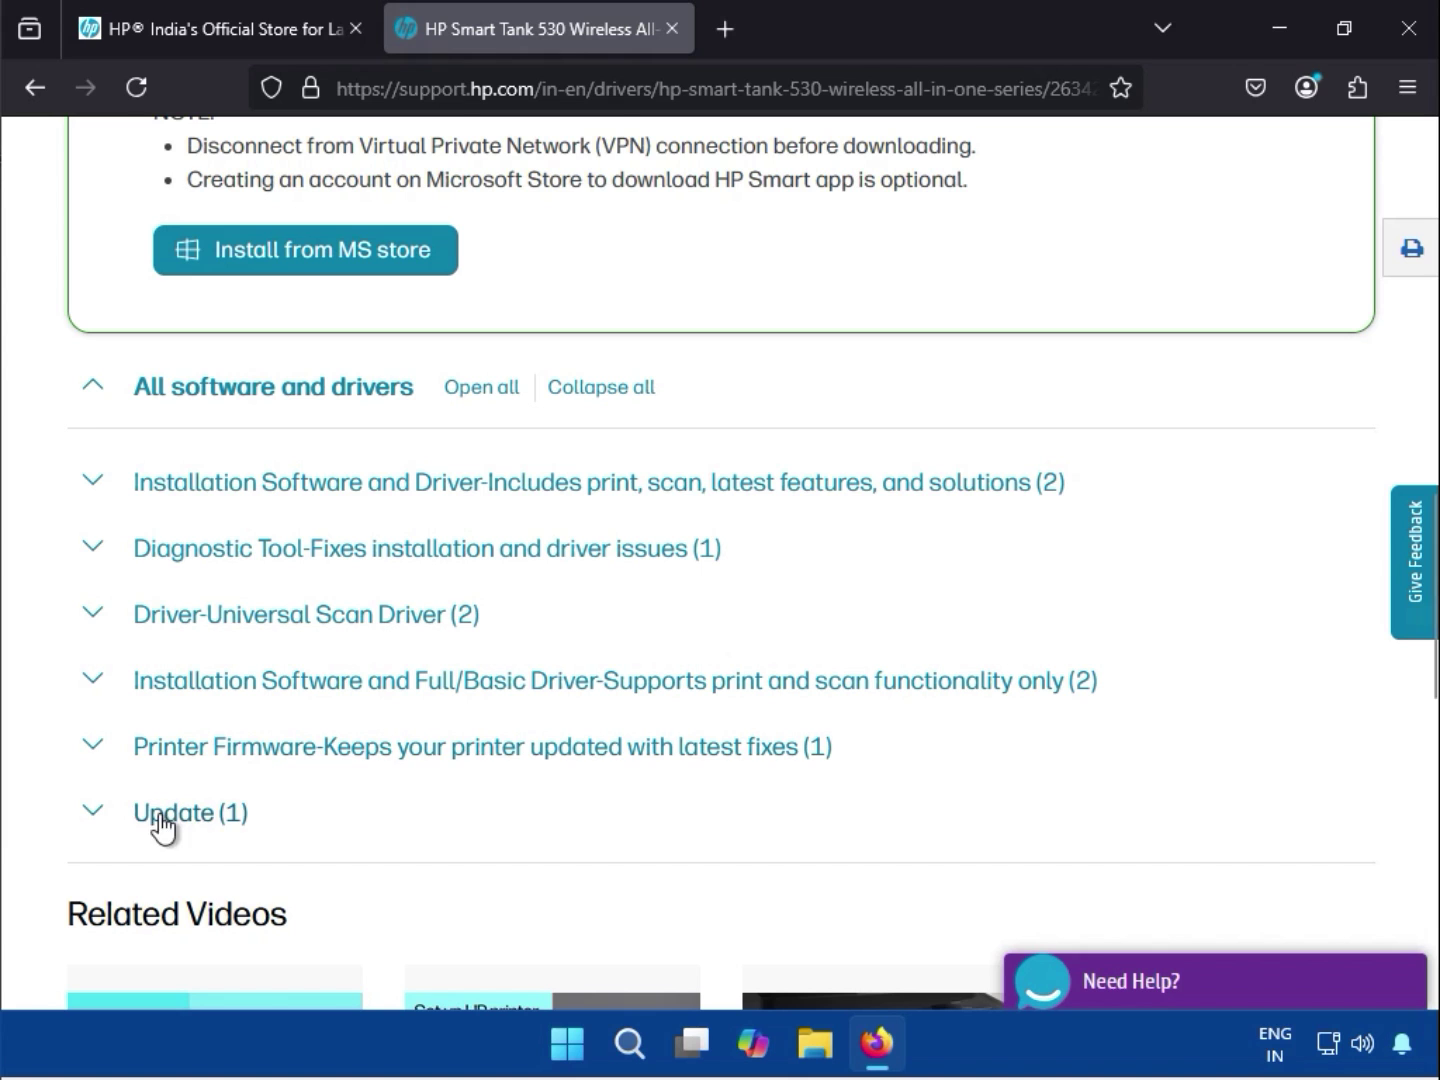
Expand and collapse the Update and Printer Firmware sections to review their downloads.
left_click(97, 818)
scroll(355, 830, "down", 4)
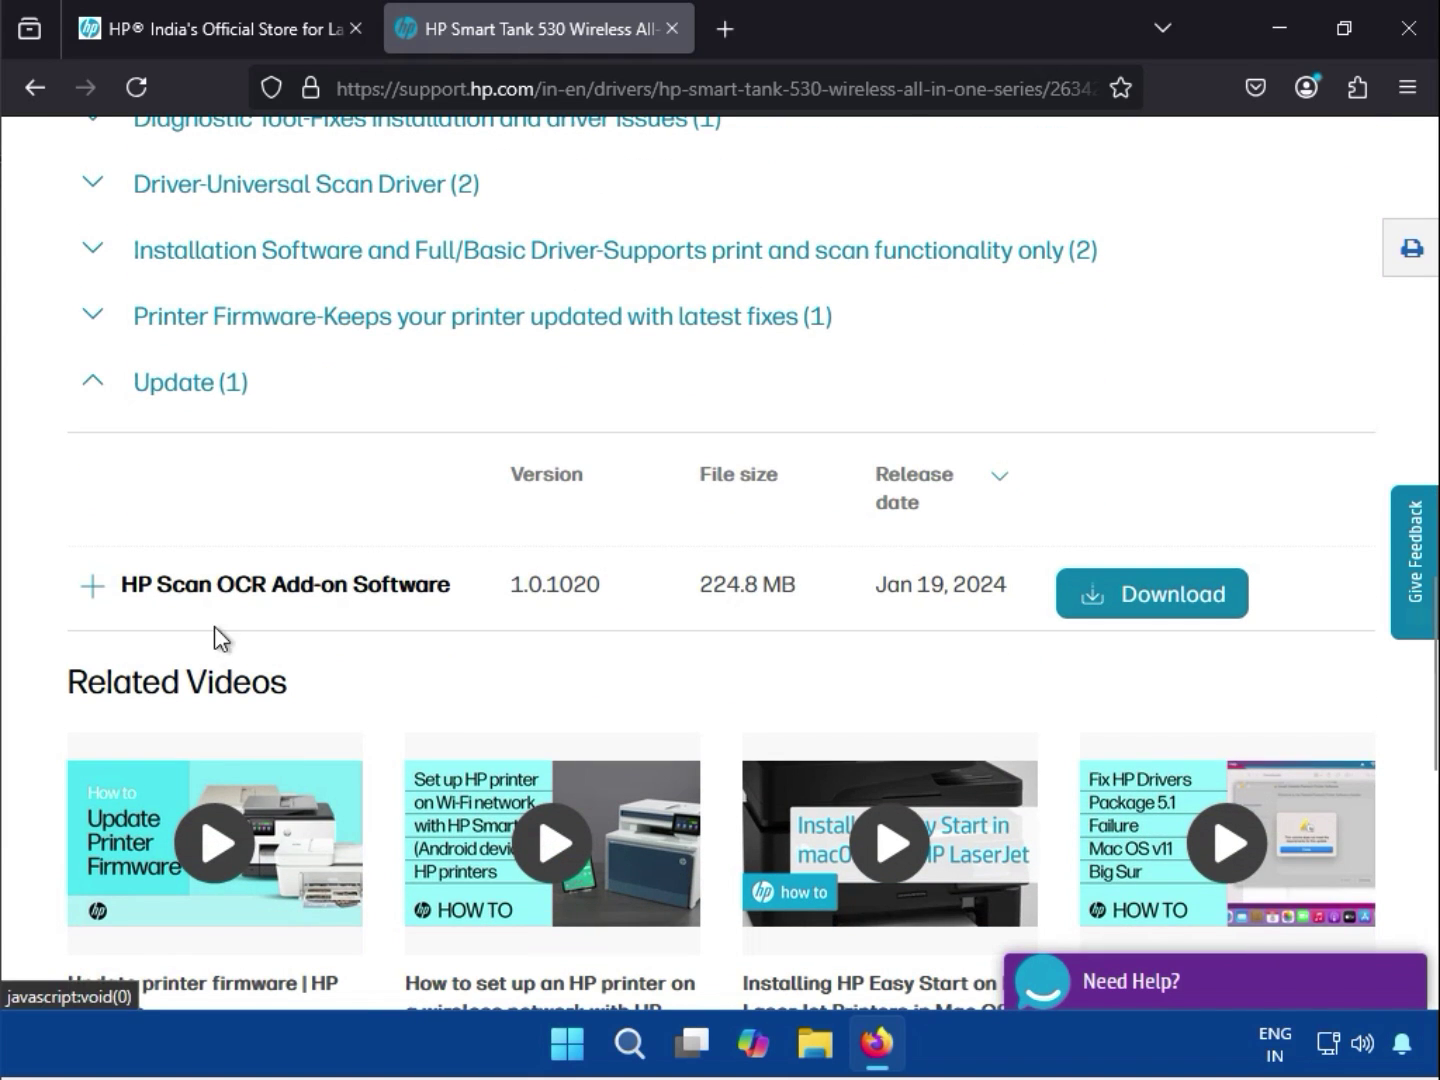
left_click_drag(212, 588, 423, 601)
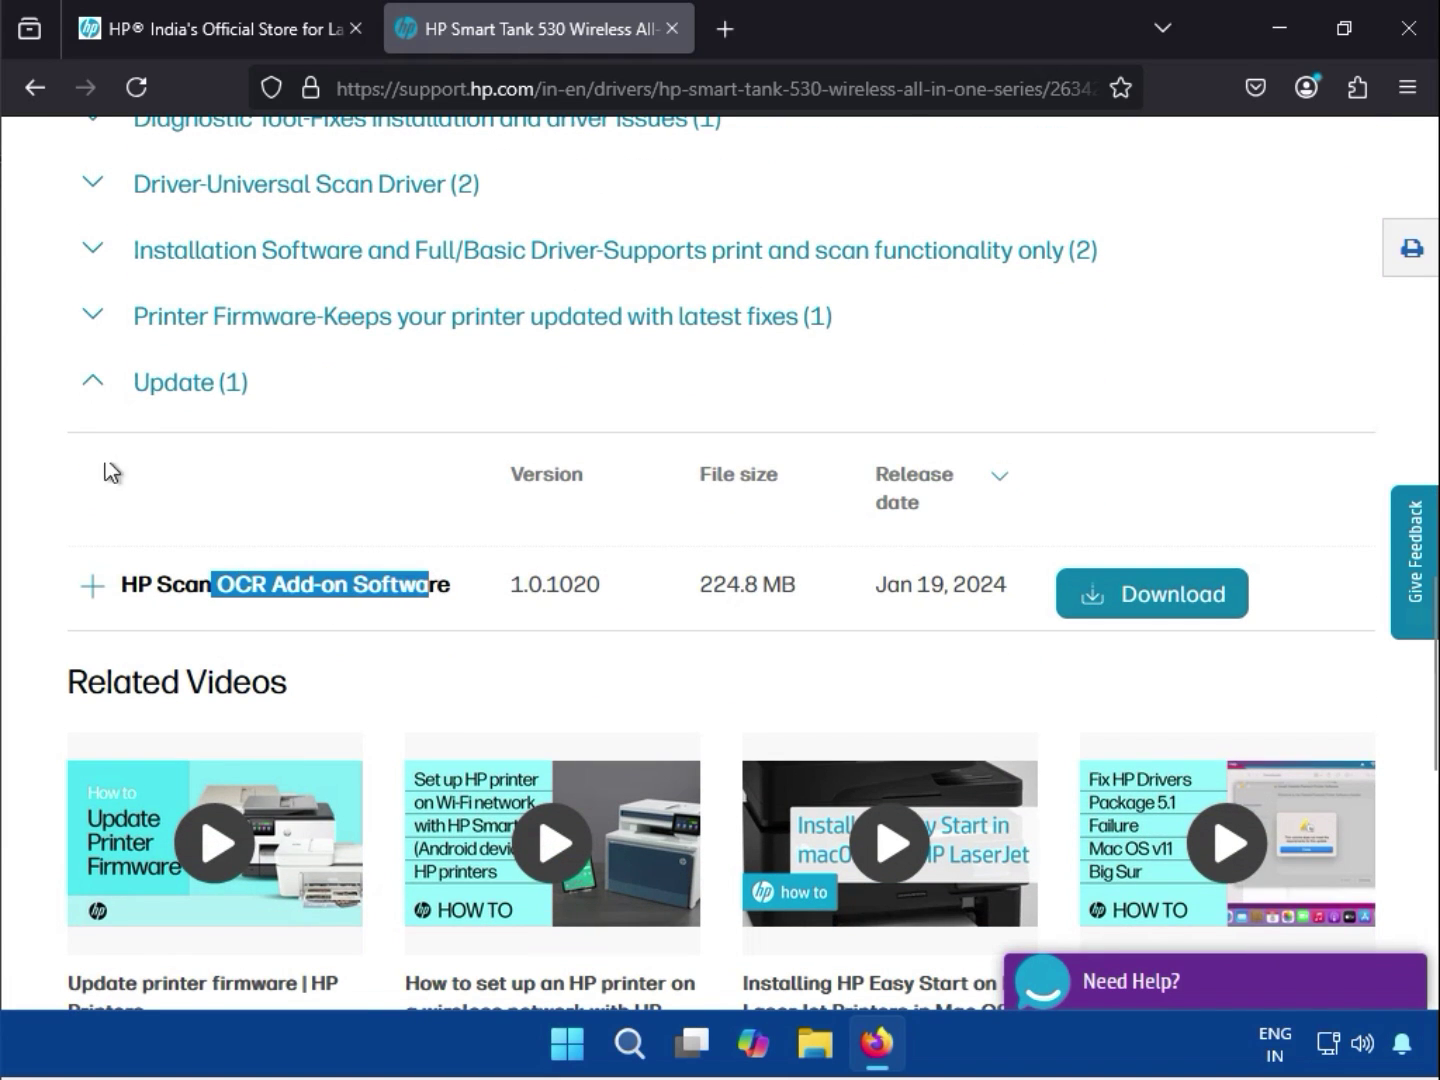
left_click(91, 384)
scroll(151, 500, "up", 2)
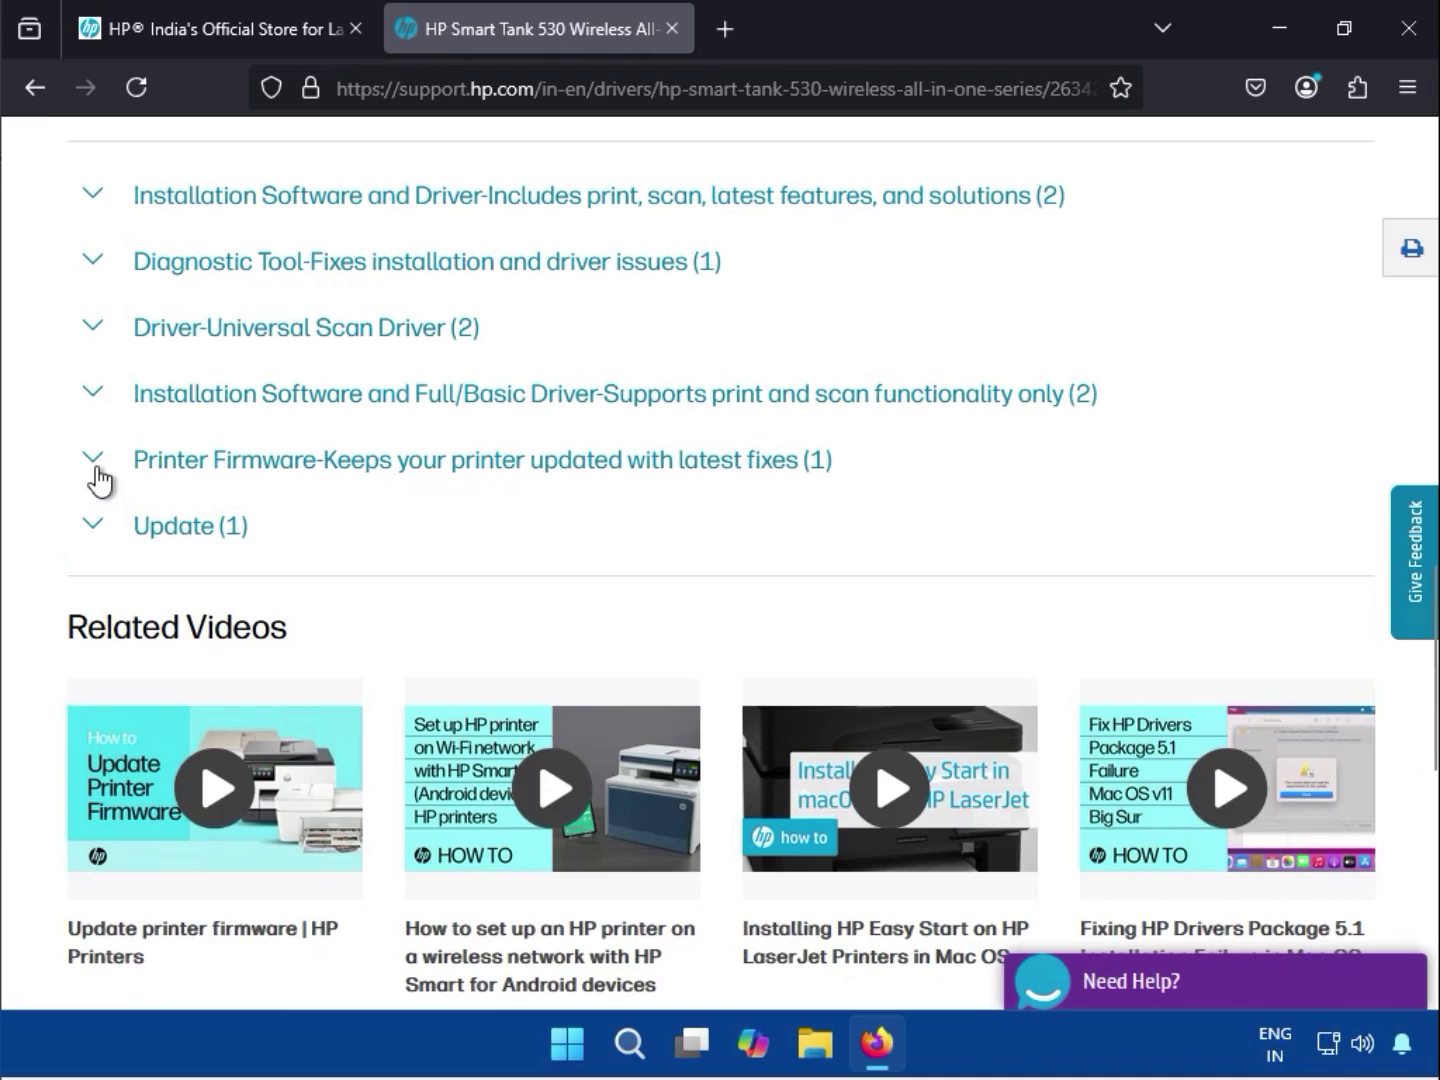
left_click(95, 472)
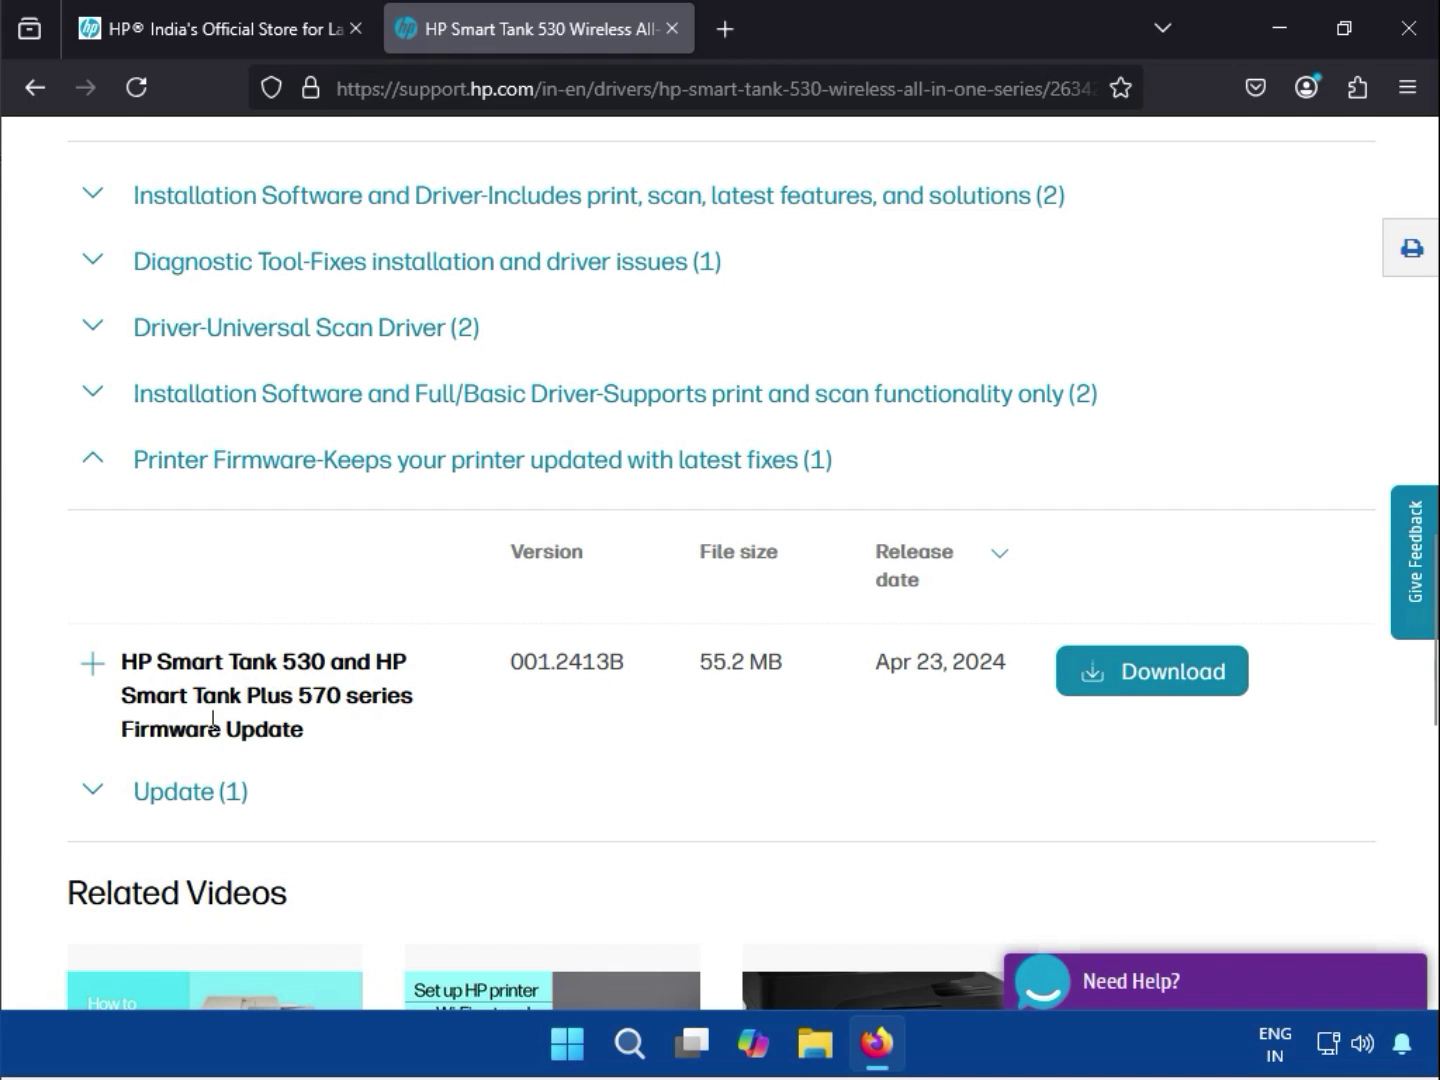
left_click_drag(302, 728, 125, 508)
left_click(95, 465)
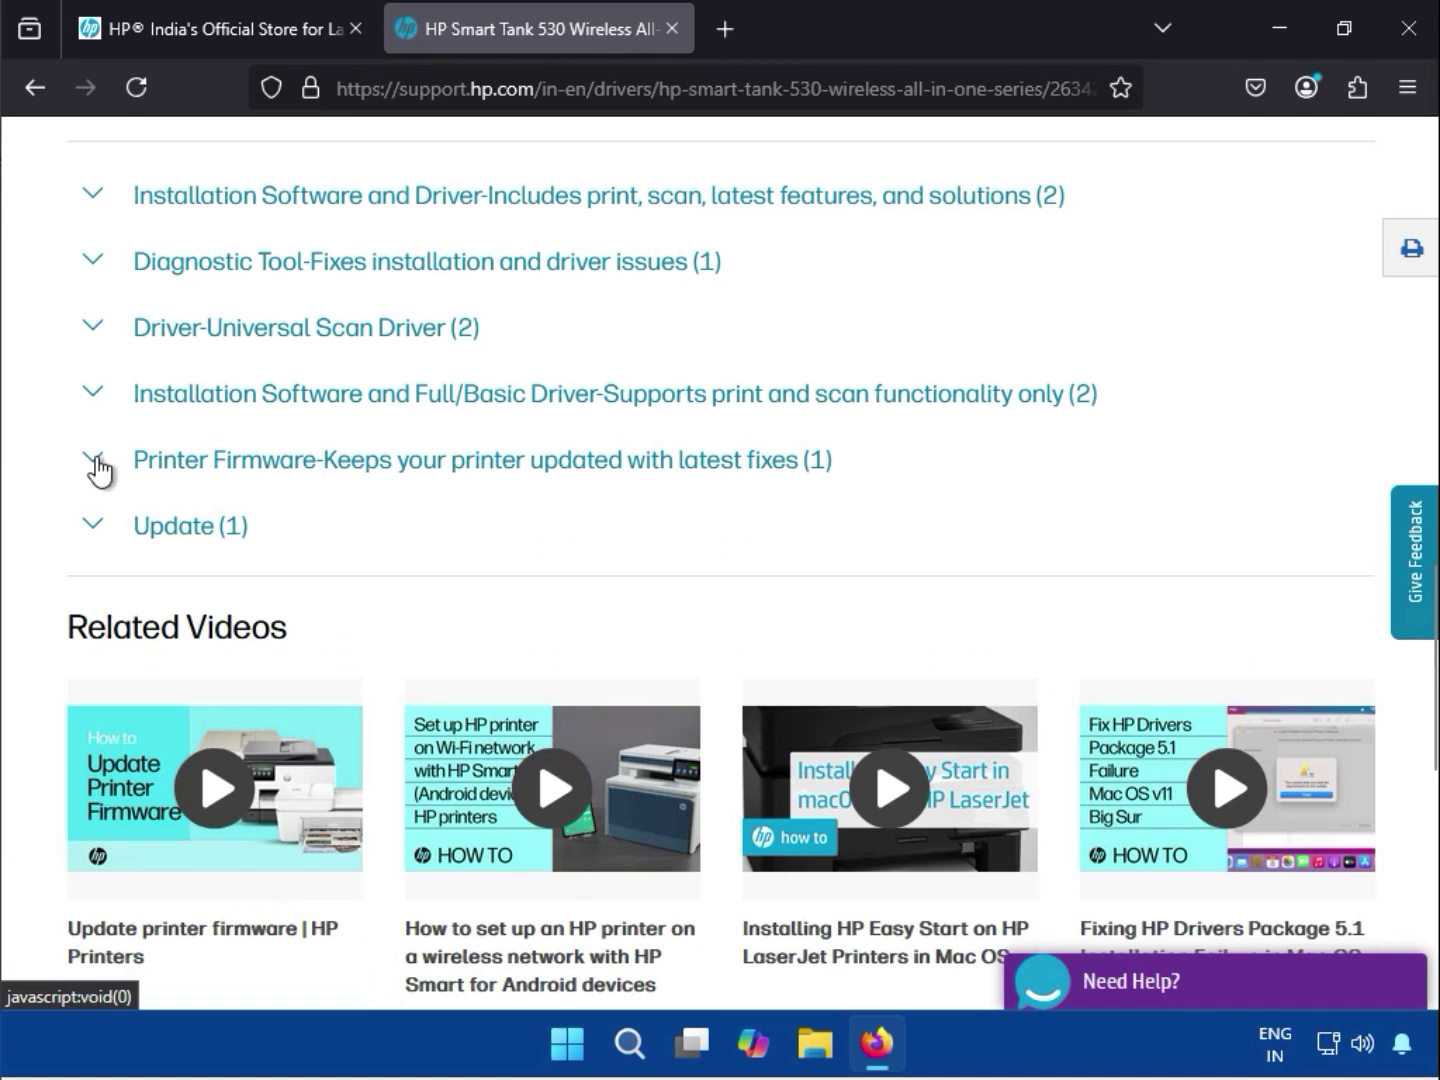
Preview, then hide, the Full/Basic Driver and Universal Scan Driver sections.
left_click(93, 396)
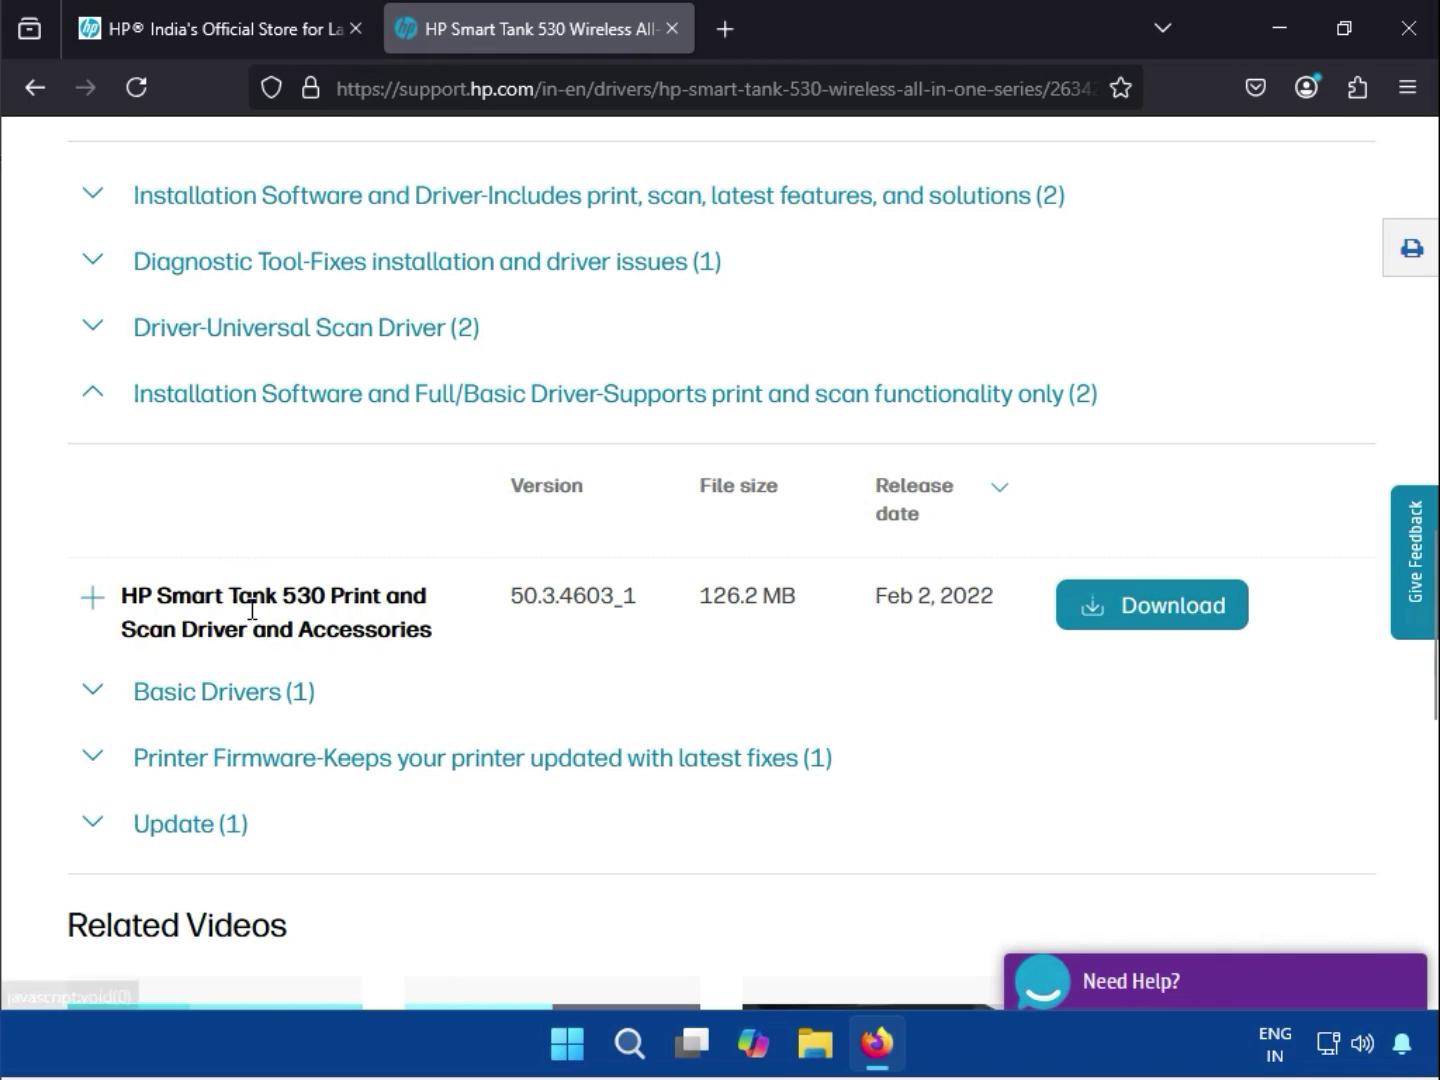
left_click_drag(200, 636, 280, 639)
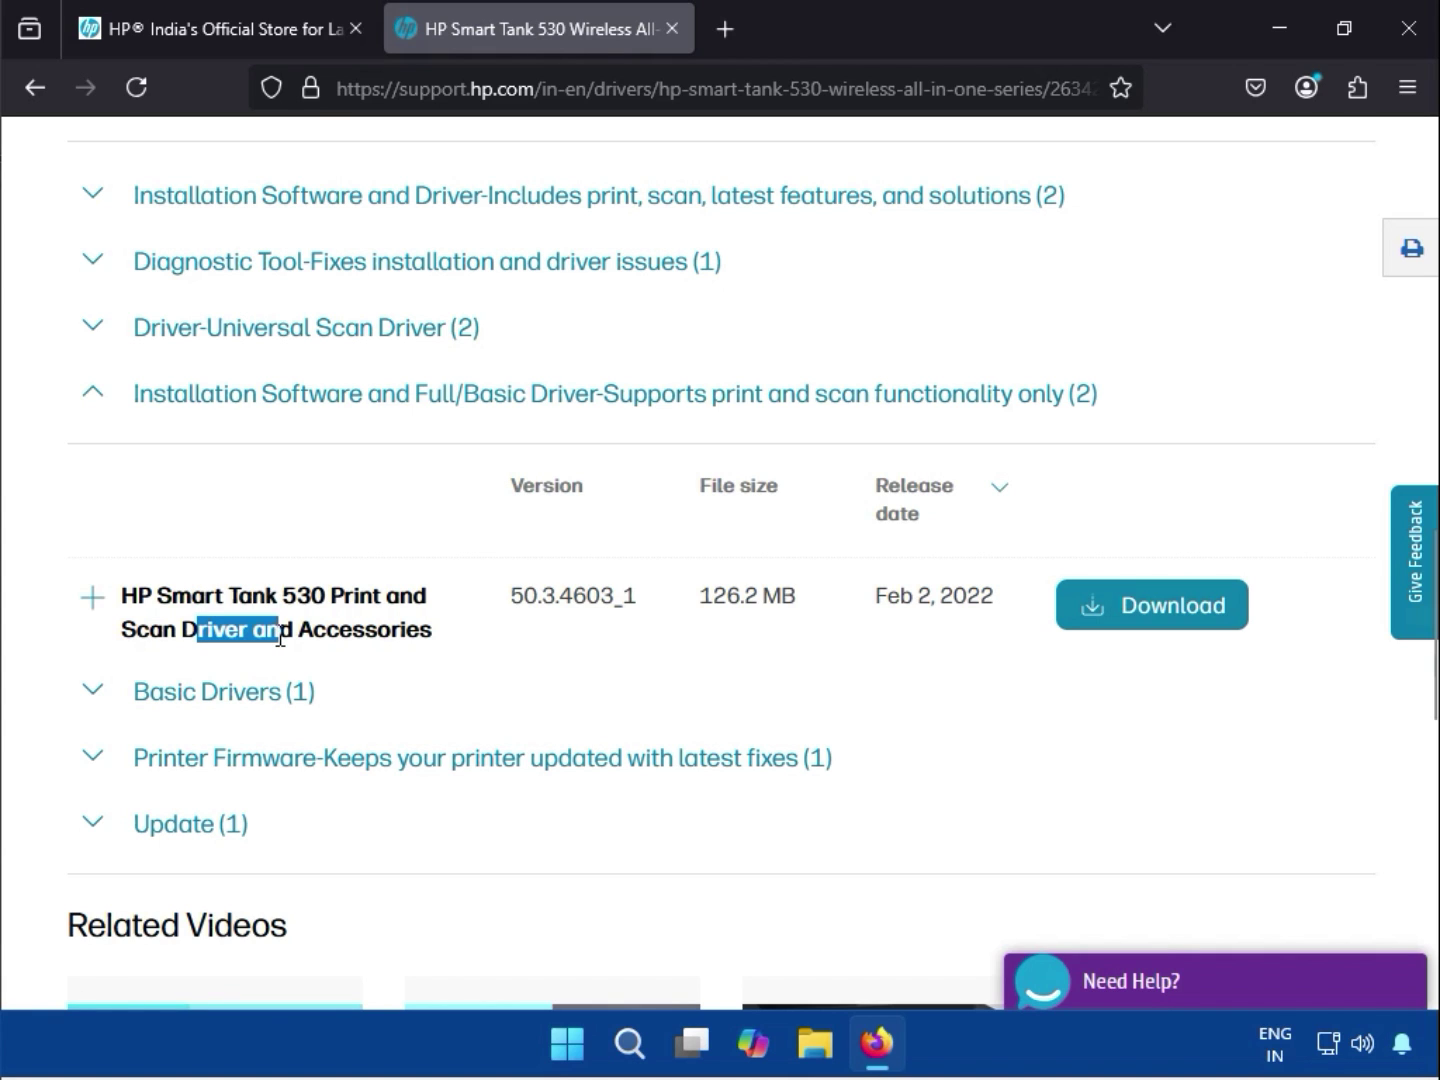
left_click(93, 396)
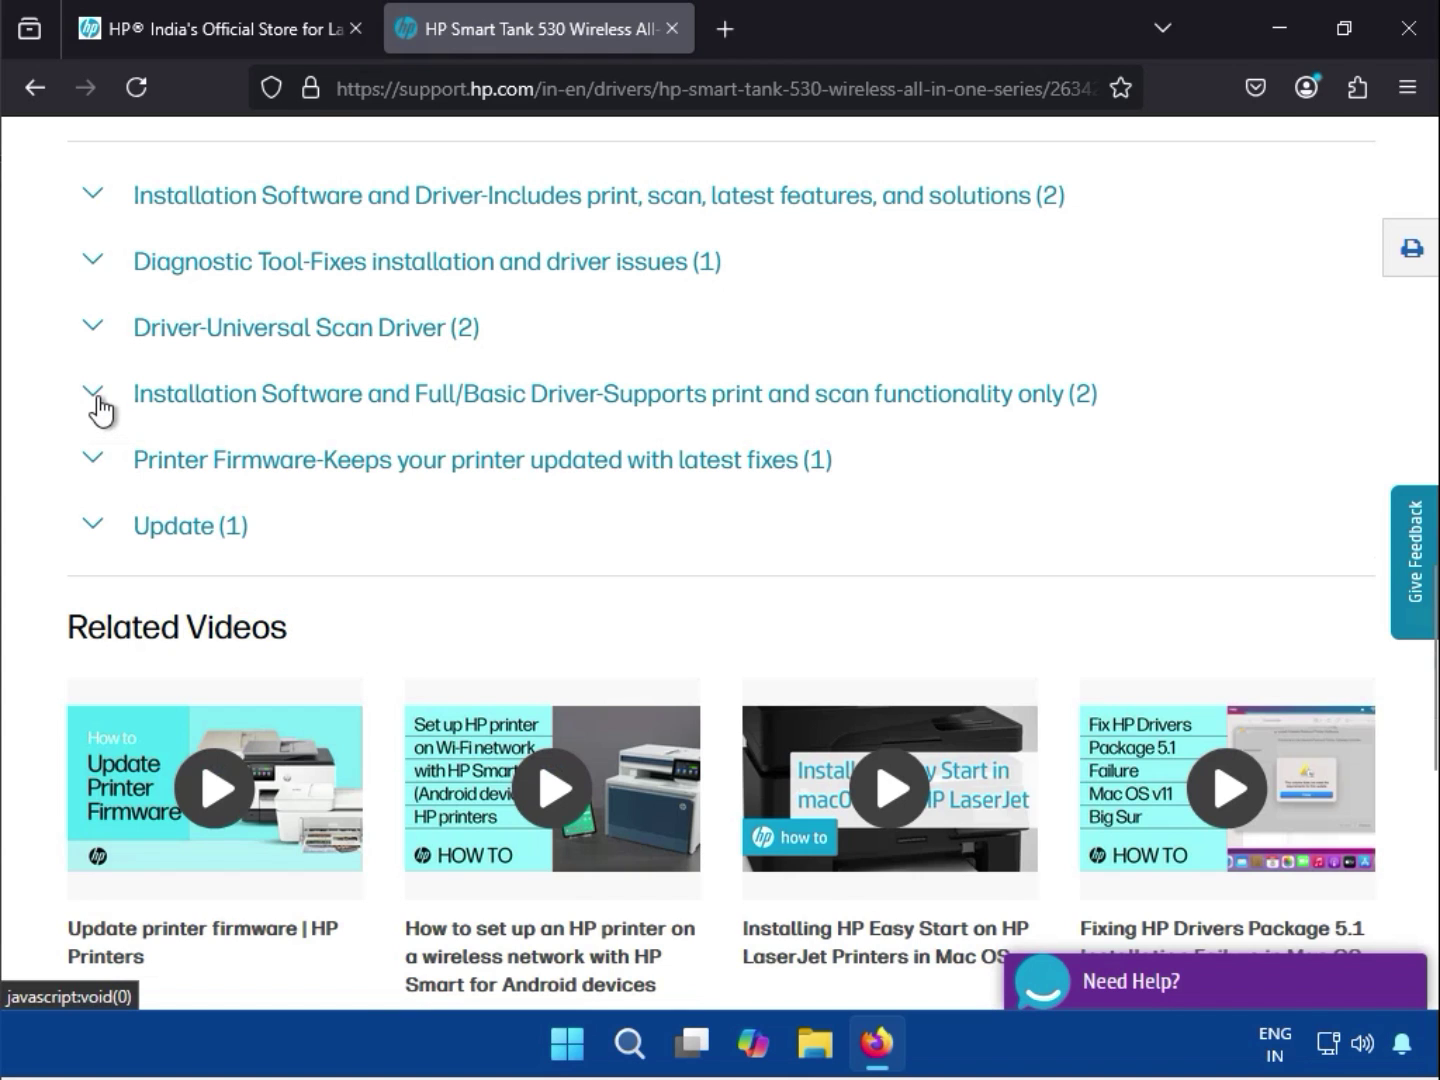
left_click(101, 326)
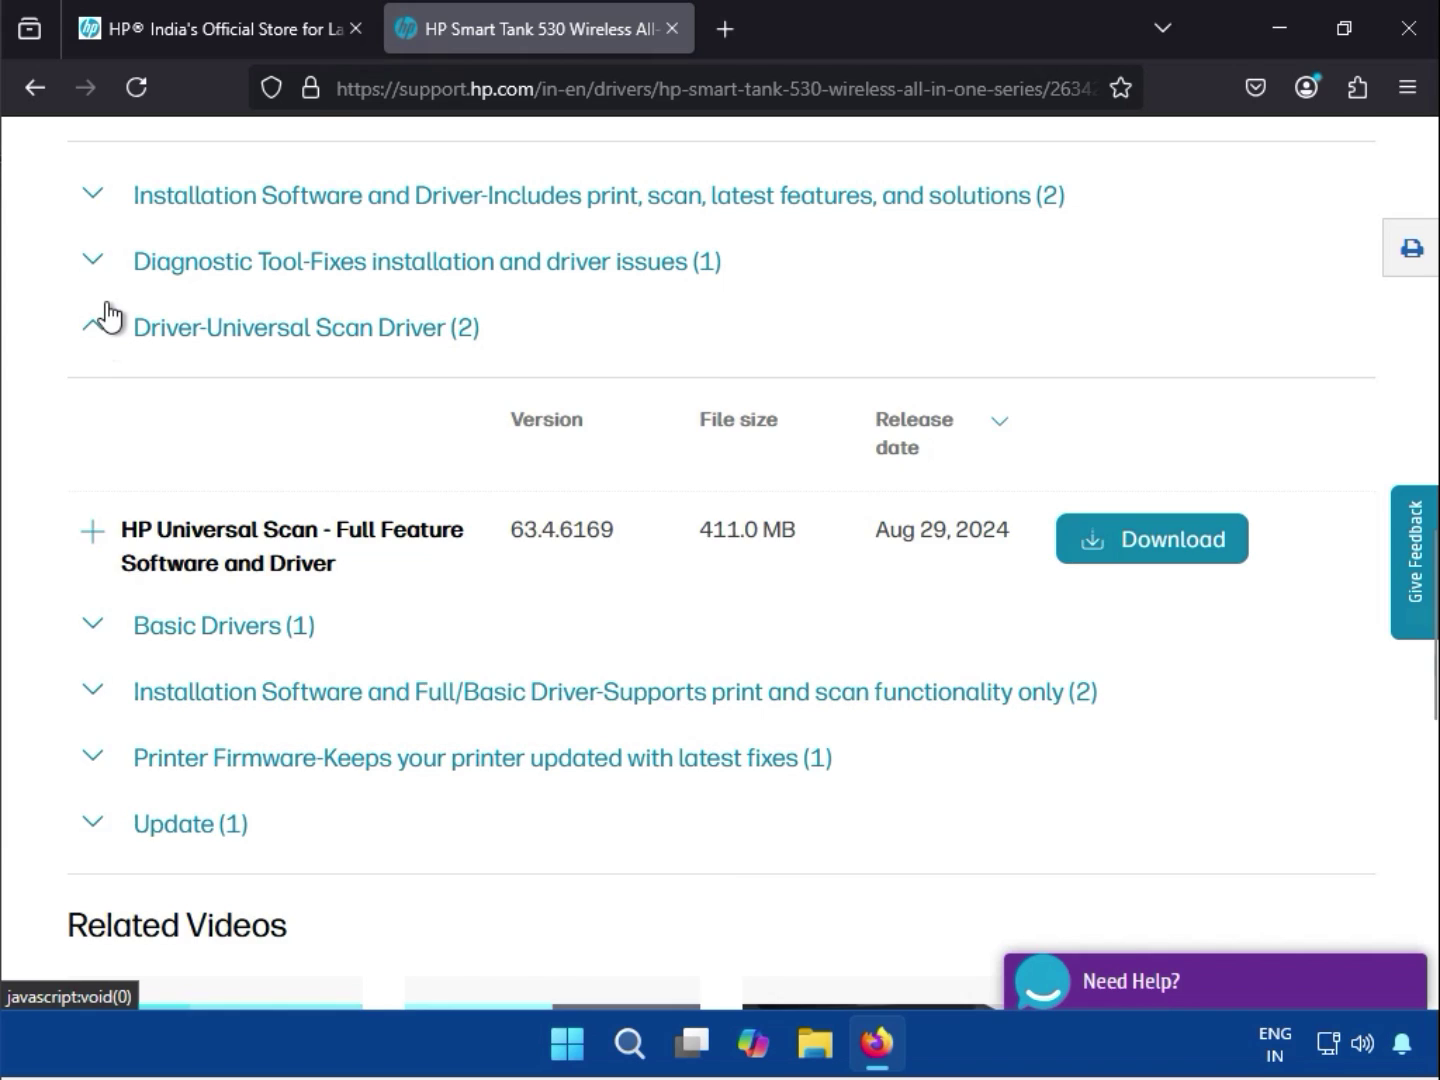
left_click(104, 305)
Check Diagnostic Tool, then expand Installation Software and Driver showing HP Easy Start 16.8.12.
left_click(100, 263)
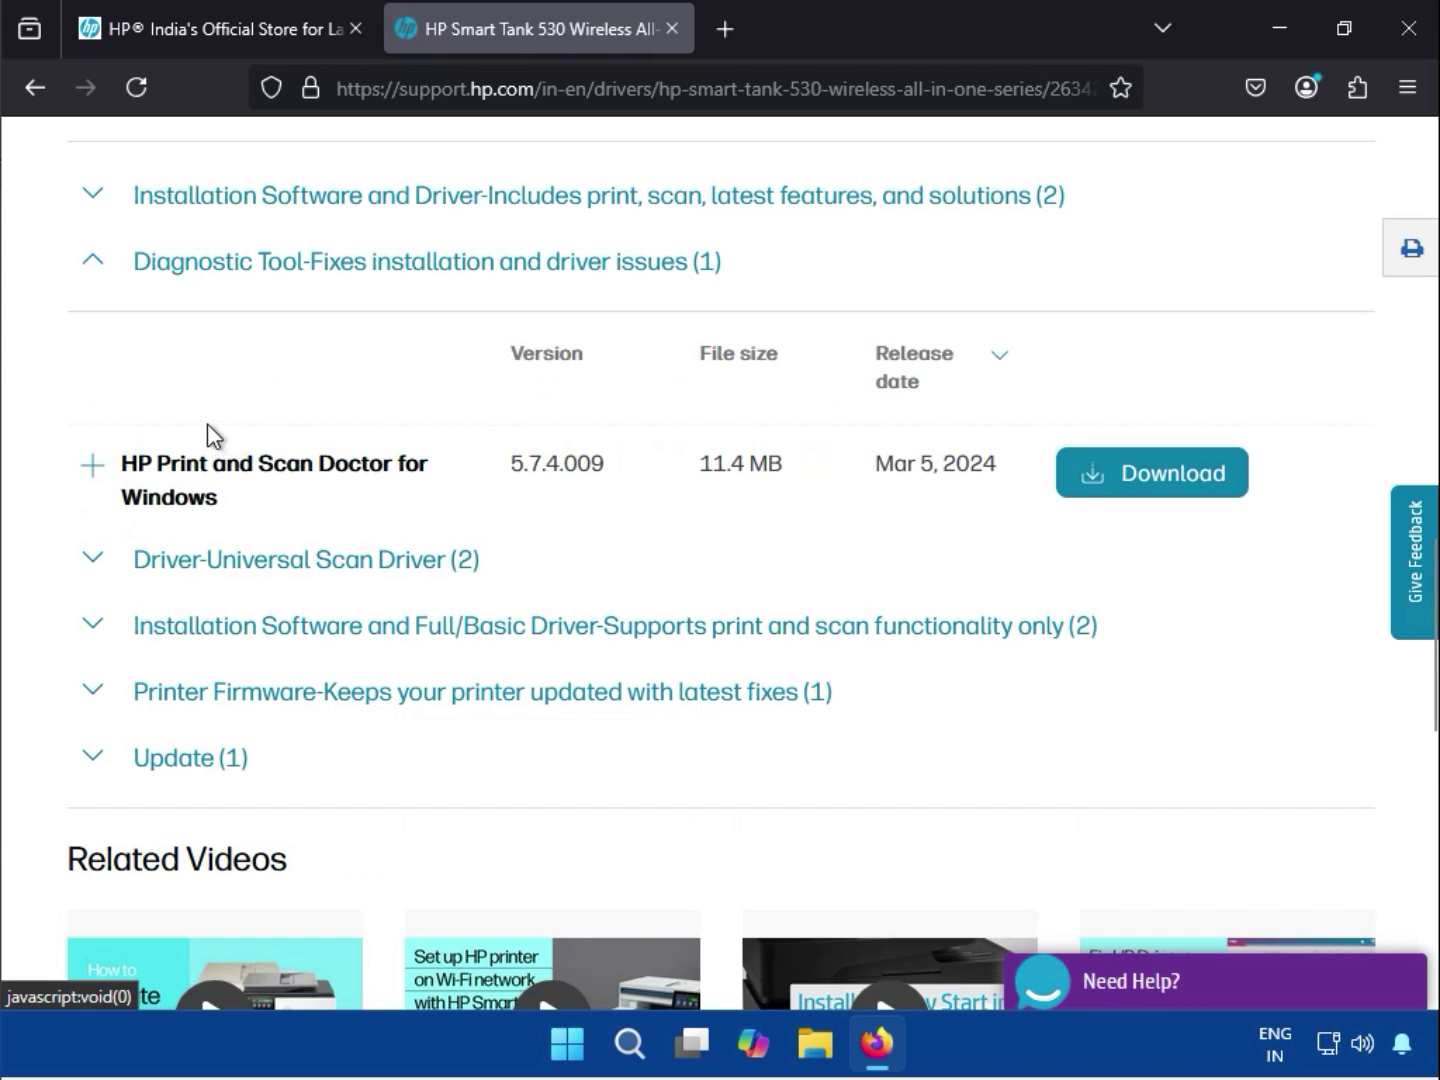
left_click_drag(212, 463, 240, 500)
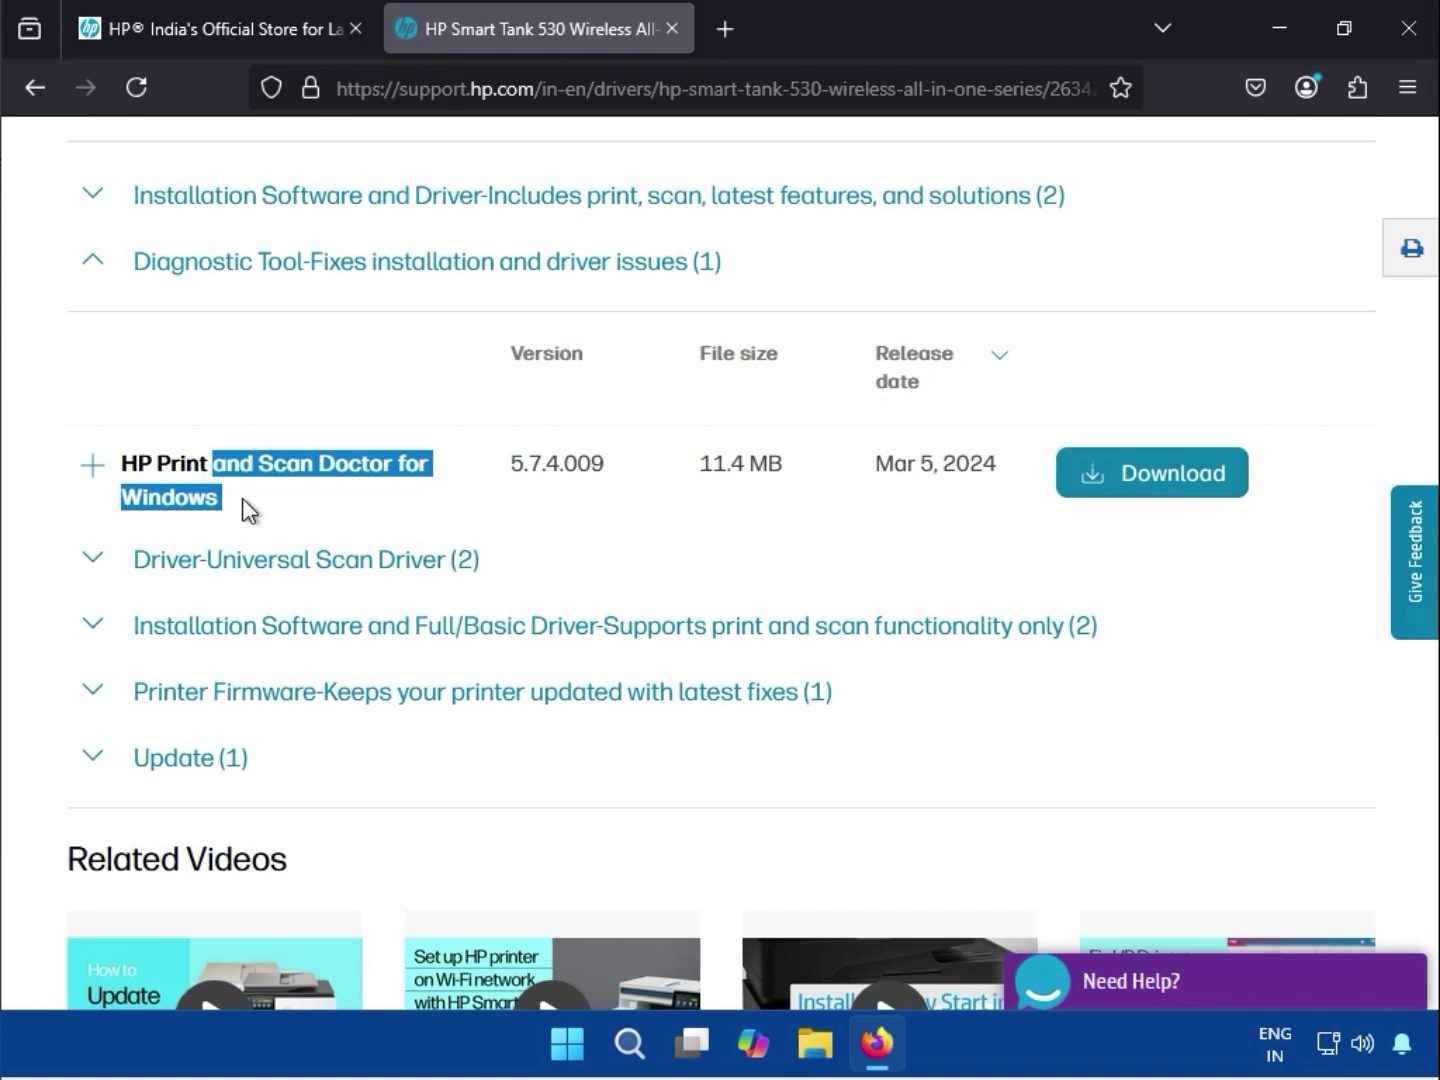
scroll(115, 492, "up", 2)
left_click(95, 408)
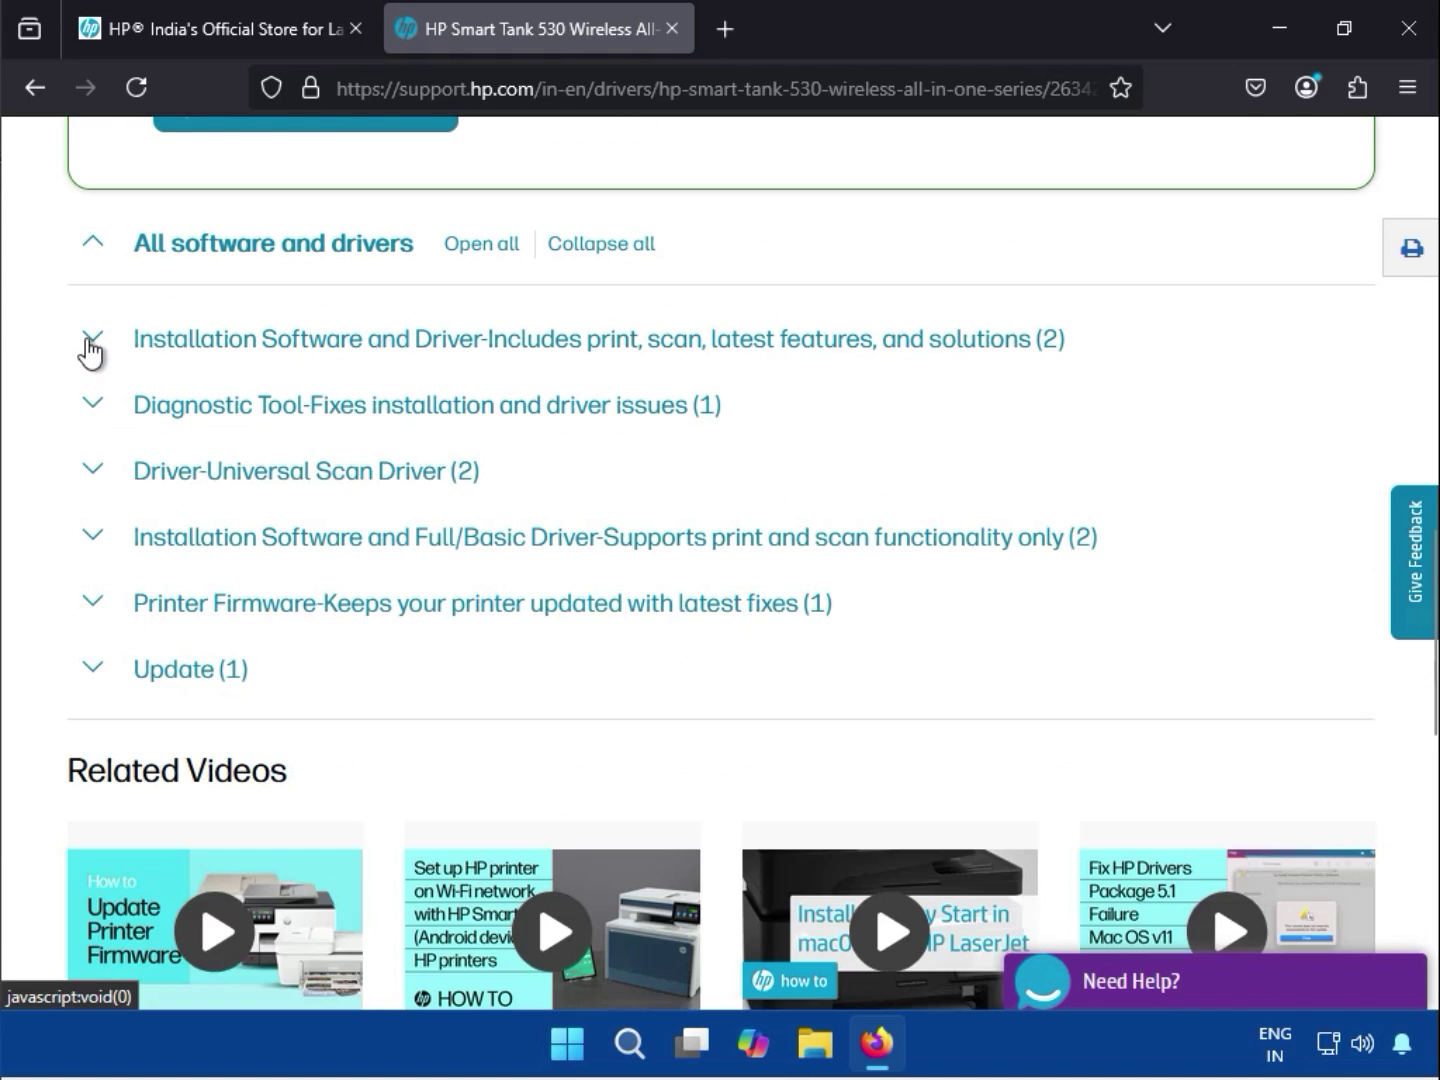
left_click(90, 342)
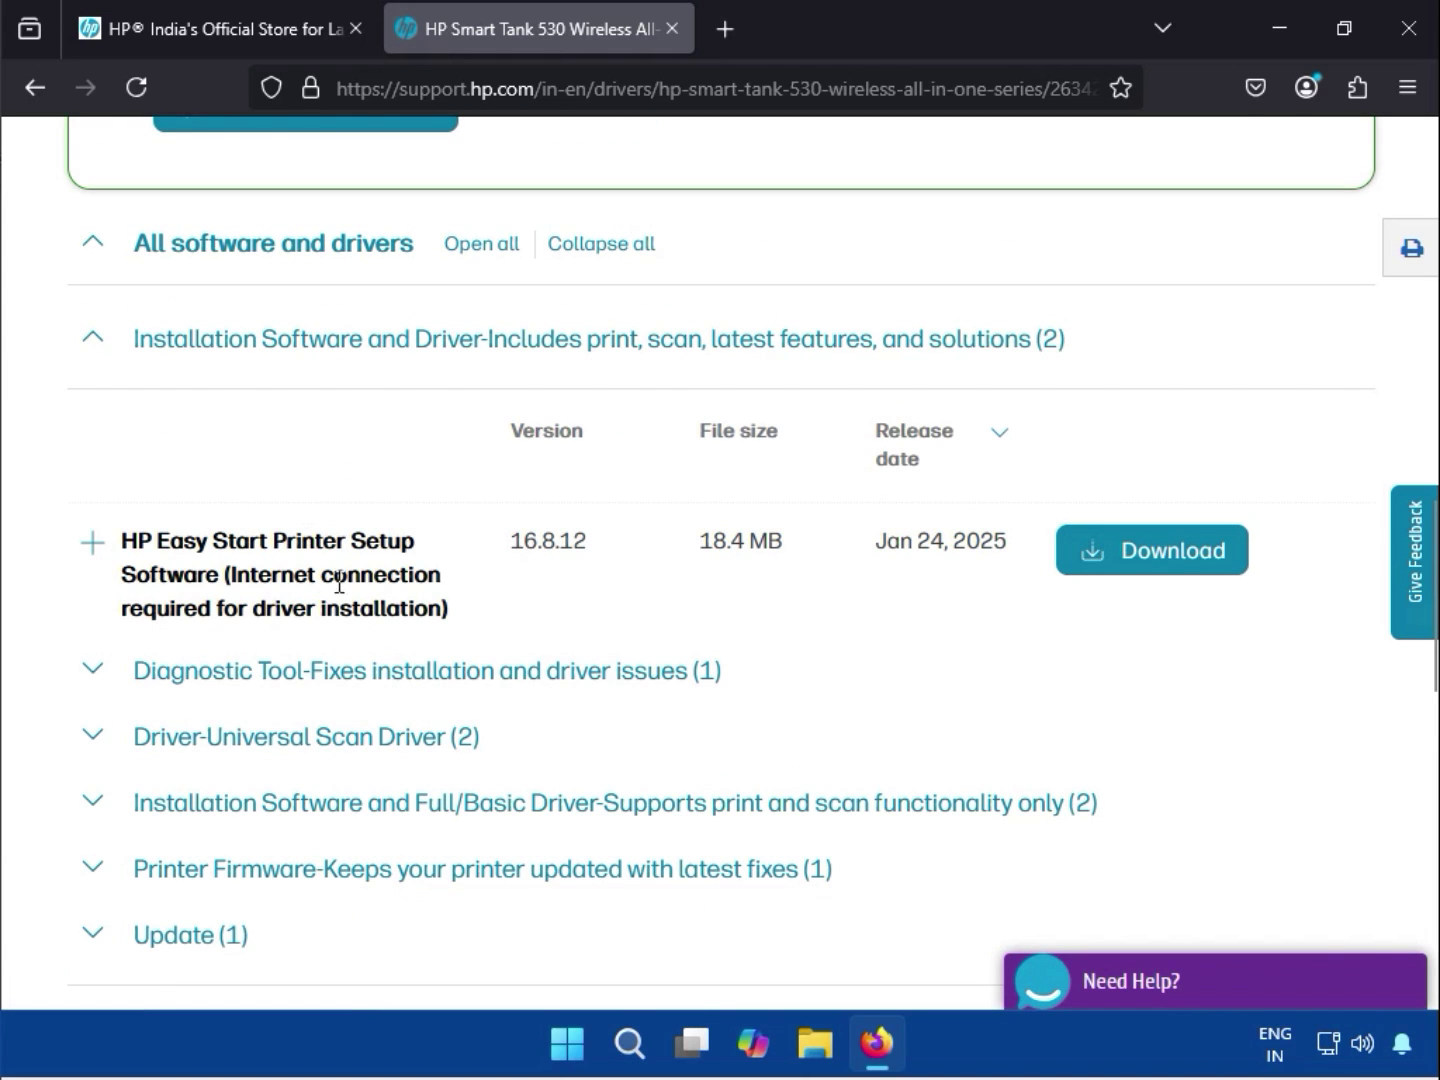
left_click_drag(229, 573, 454, 614)
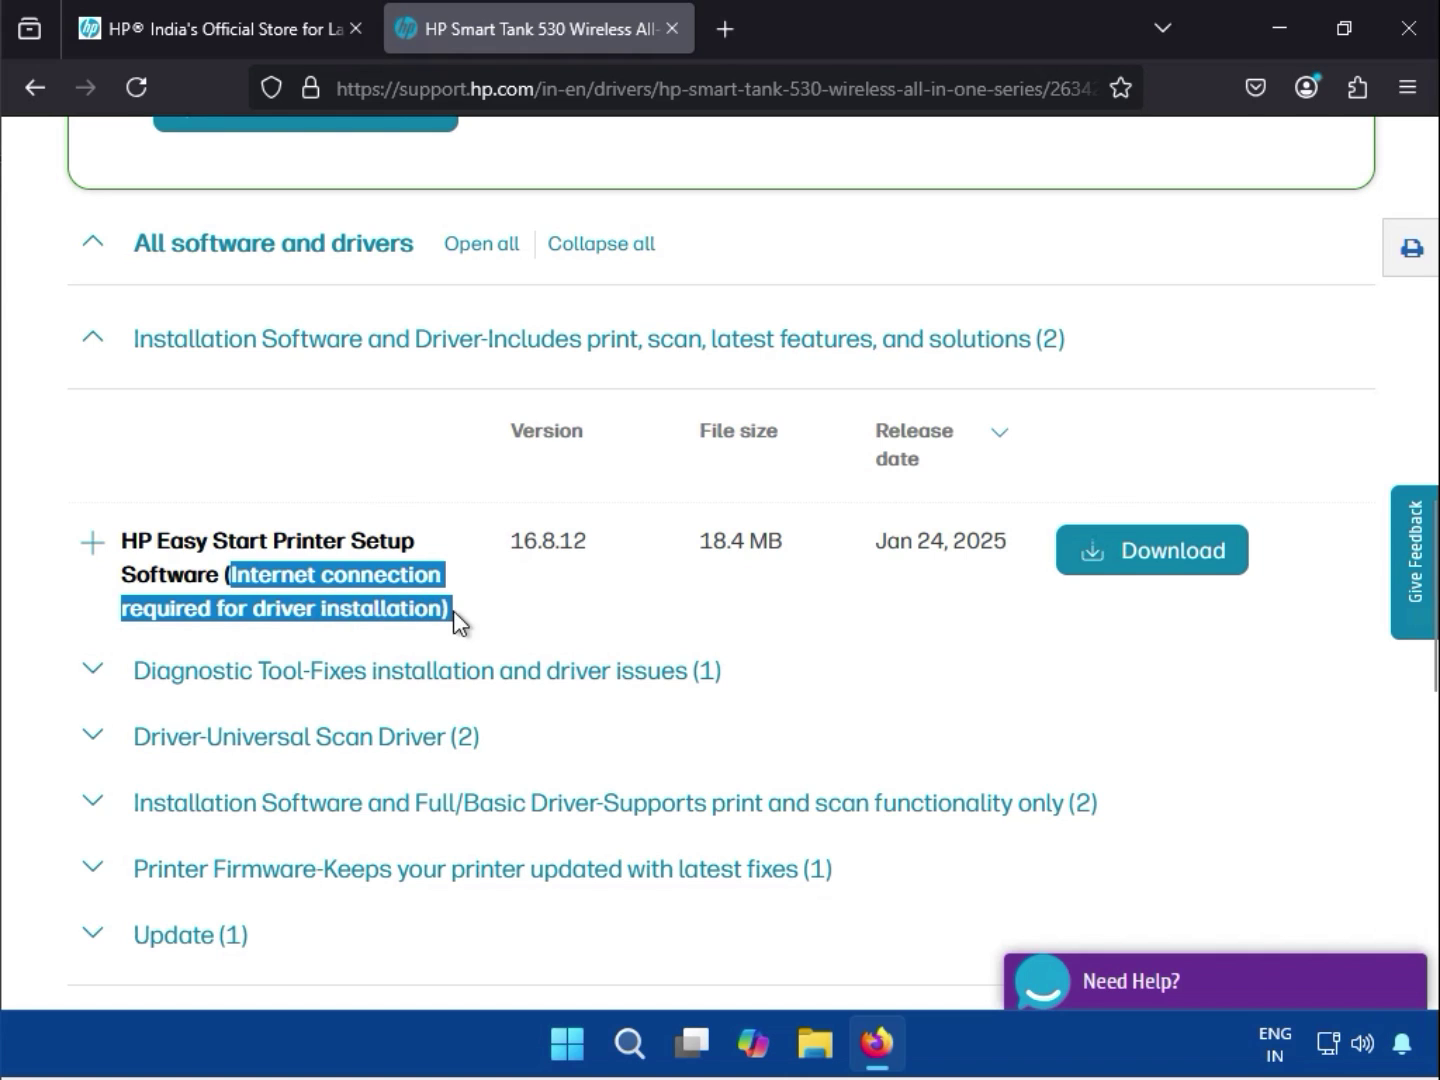
Download HP Easy Start and open HPEasyStart_16_8_12(1).exe from Firefox's downloads.
left_click(314, 589)
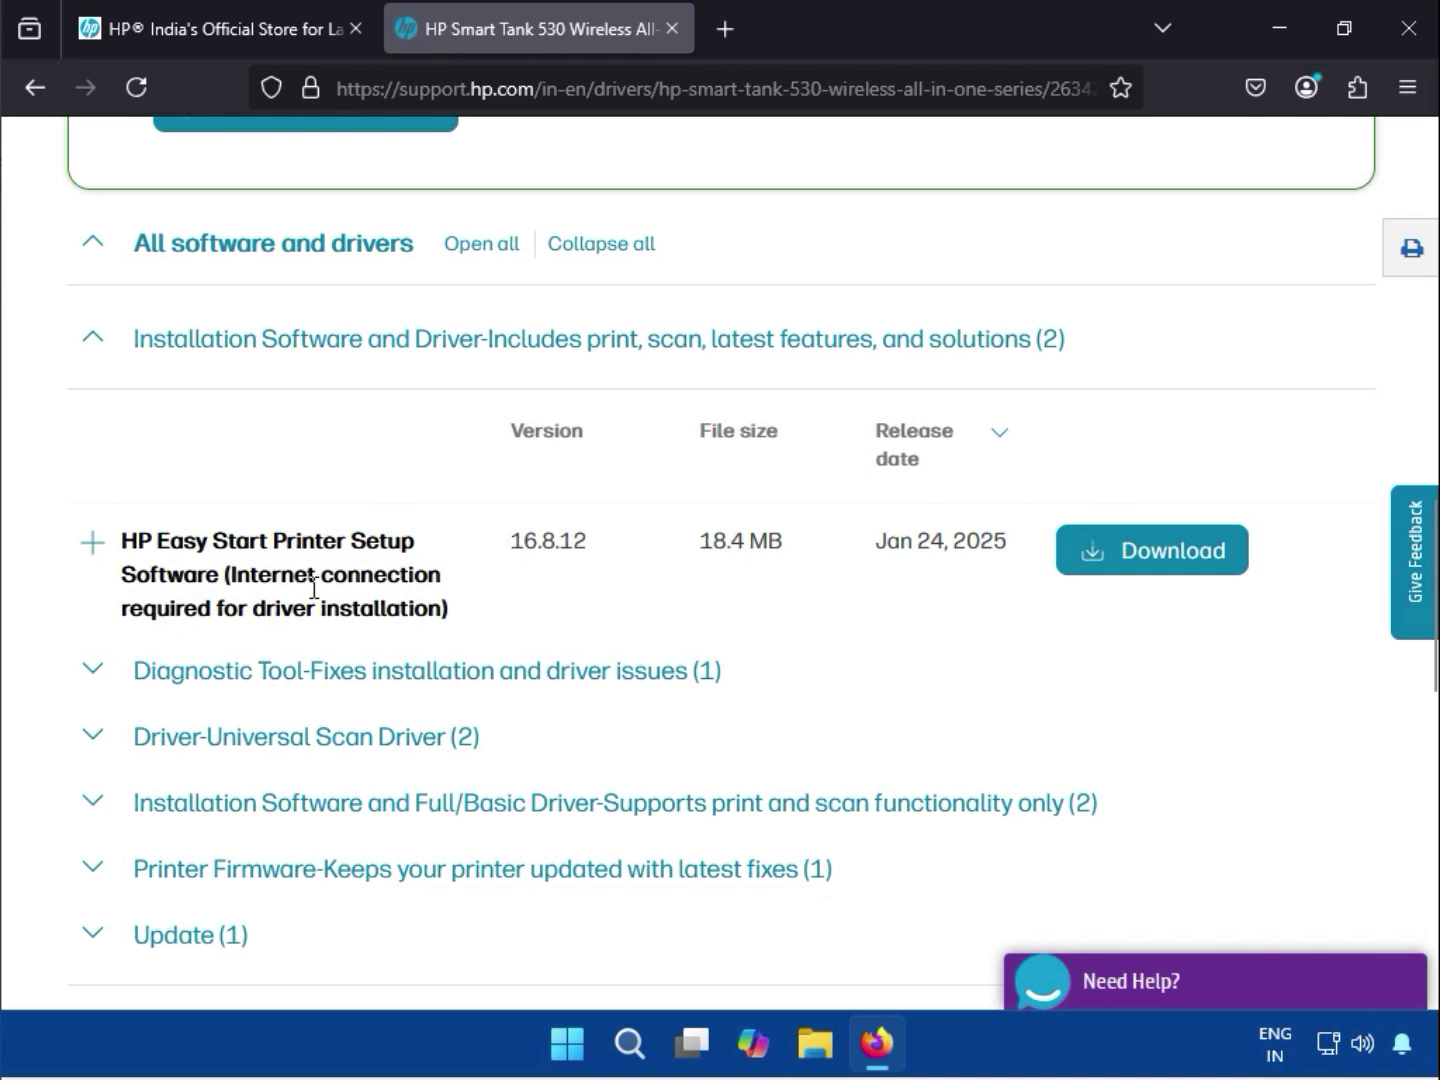
left_click(1148, 557)
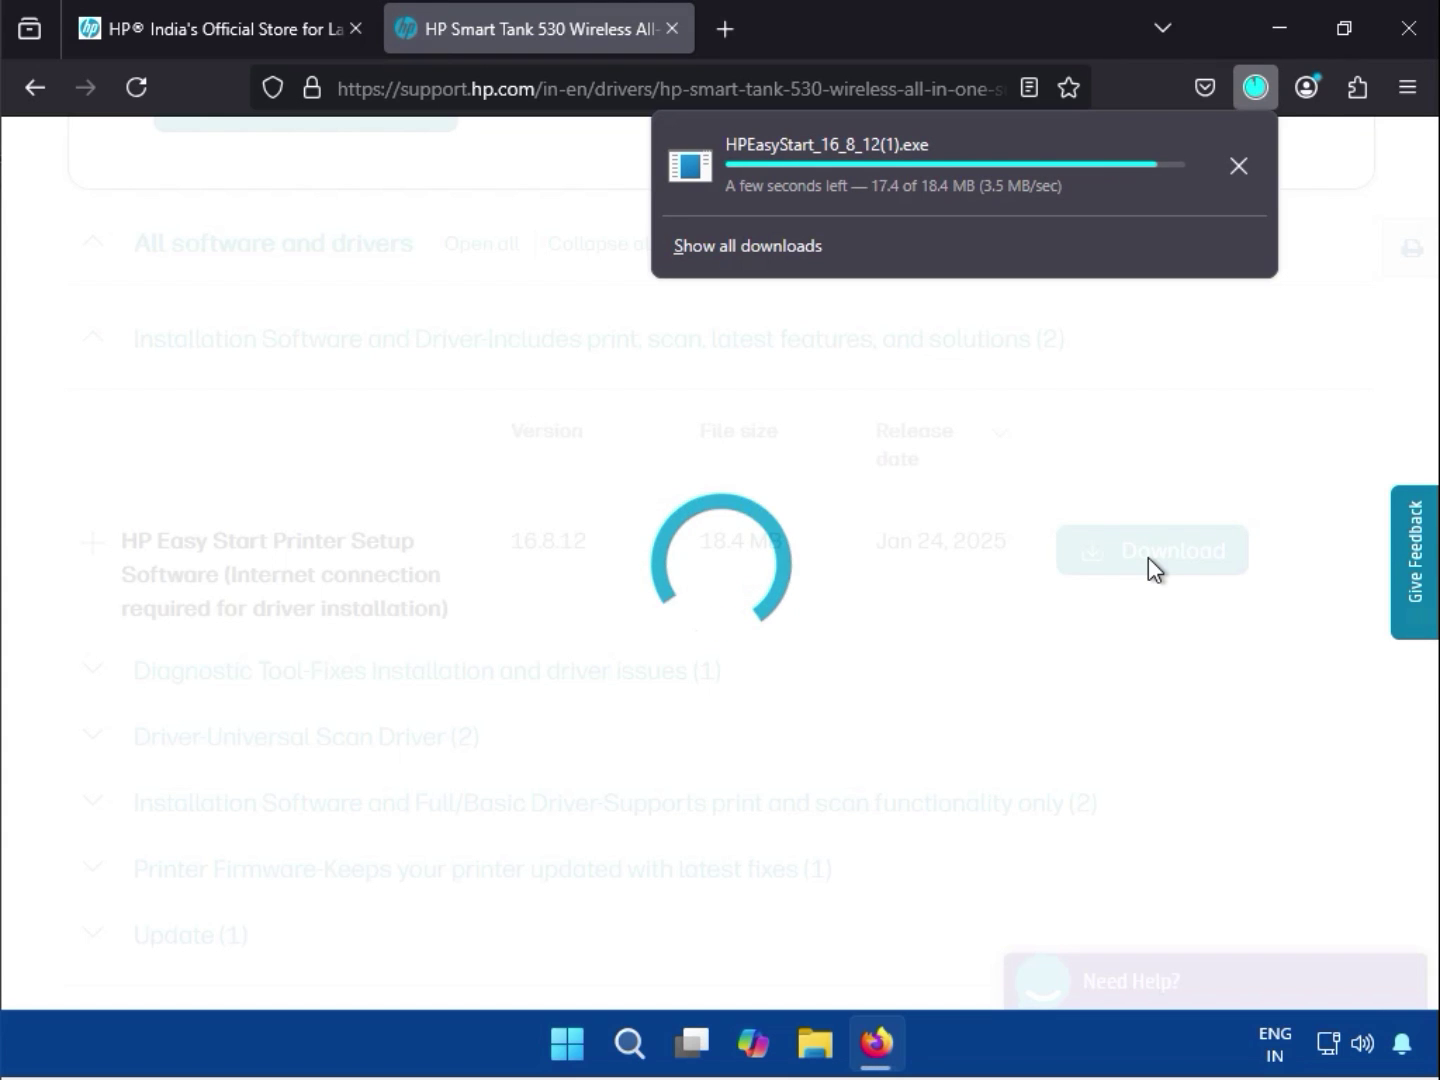
left_click(831, 175)
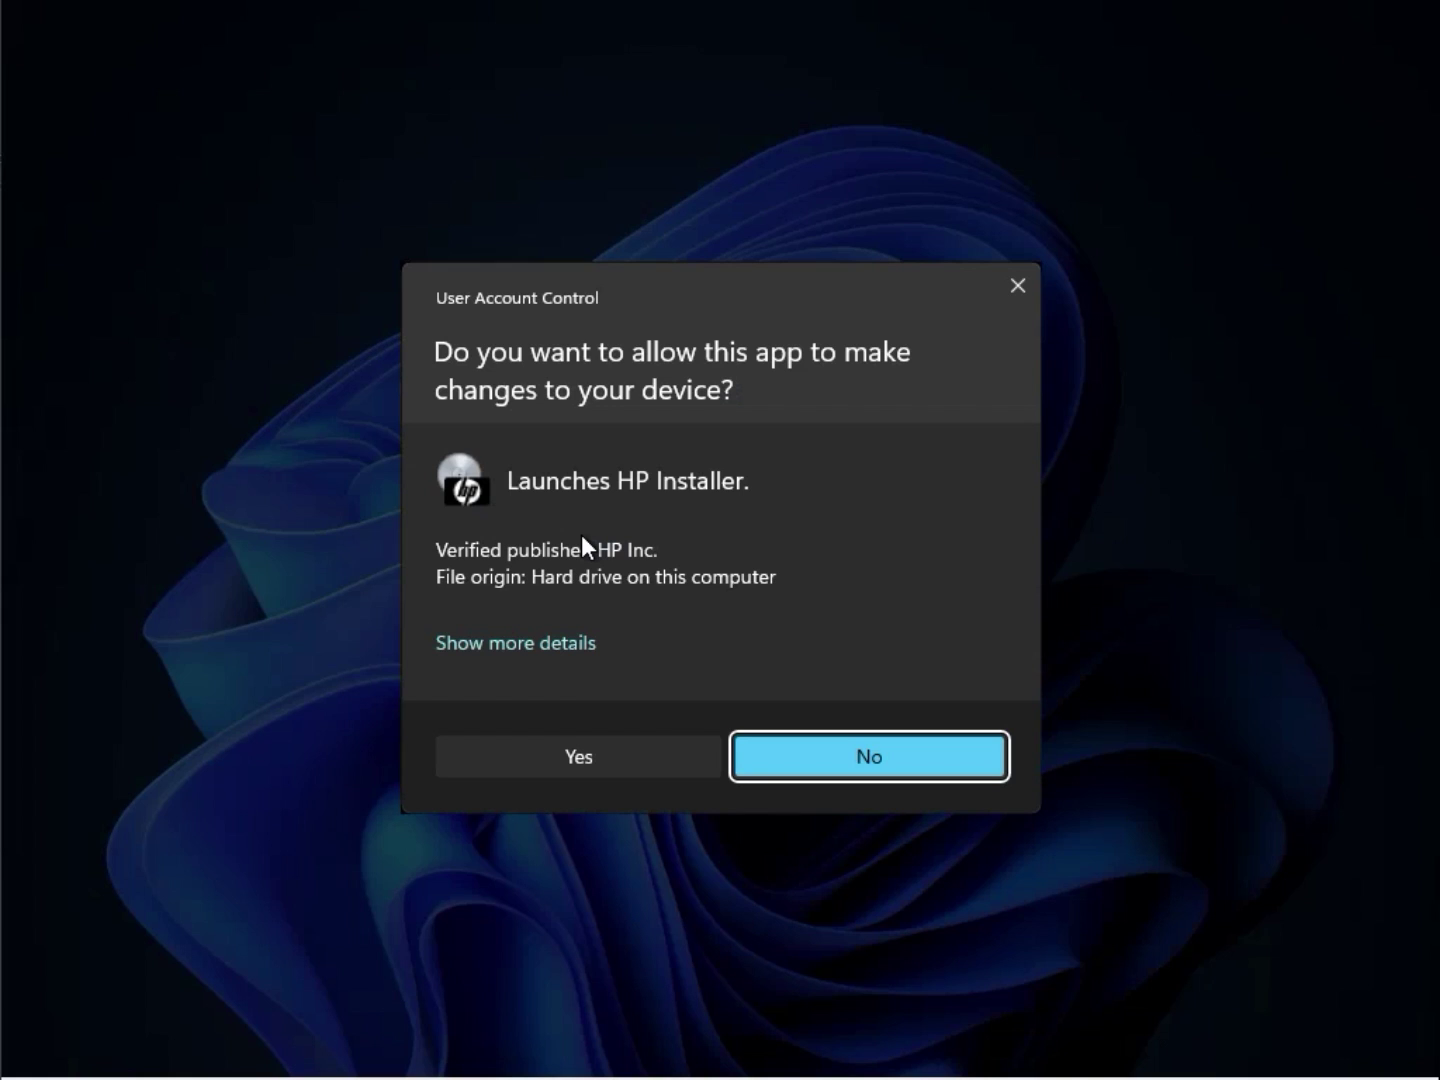
Allow the HP Installer in the User Account Control prompt.
left_click(652, 764)
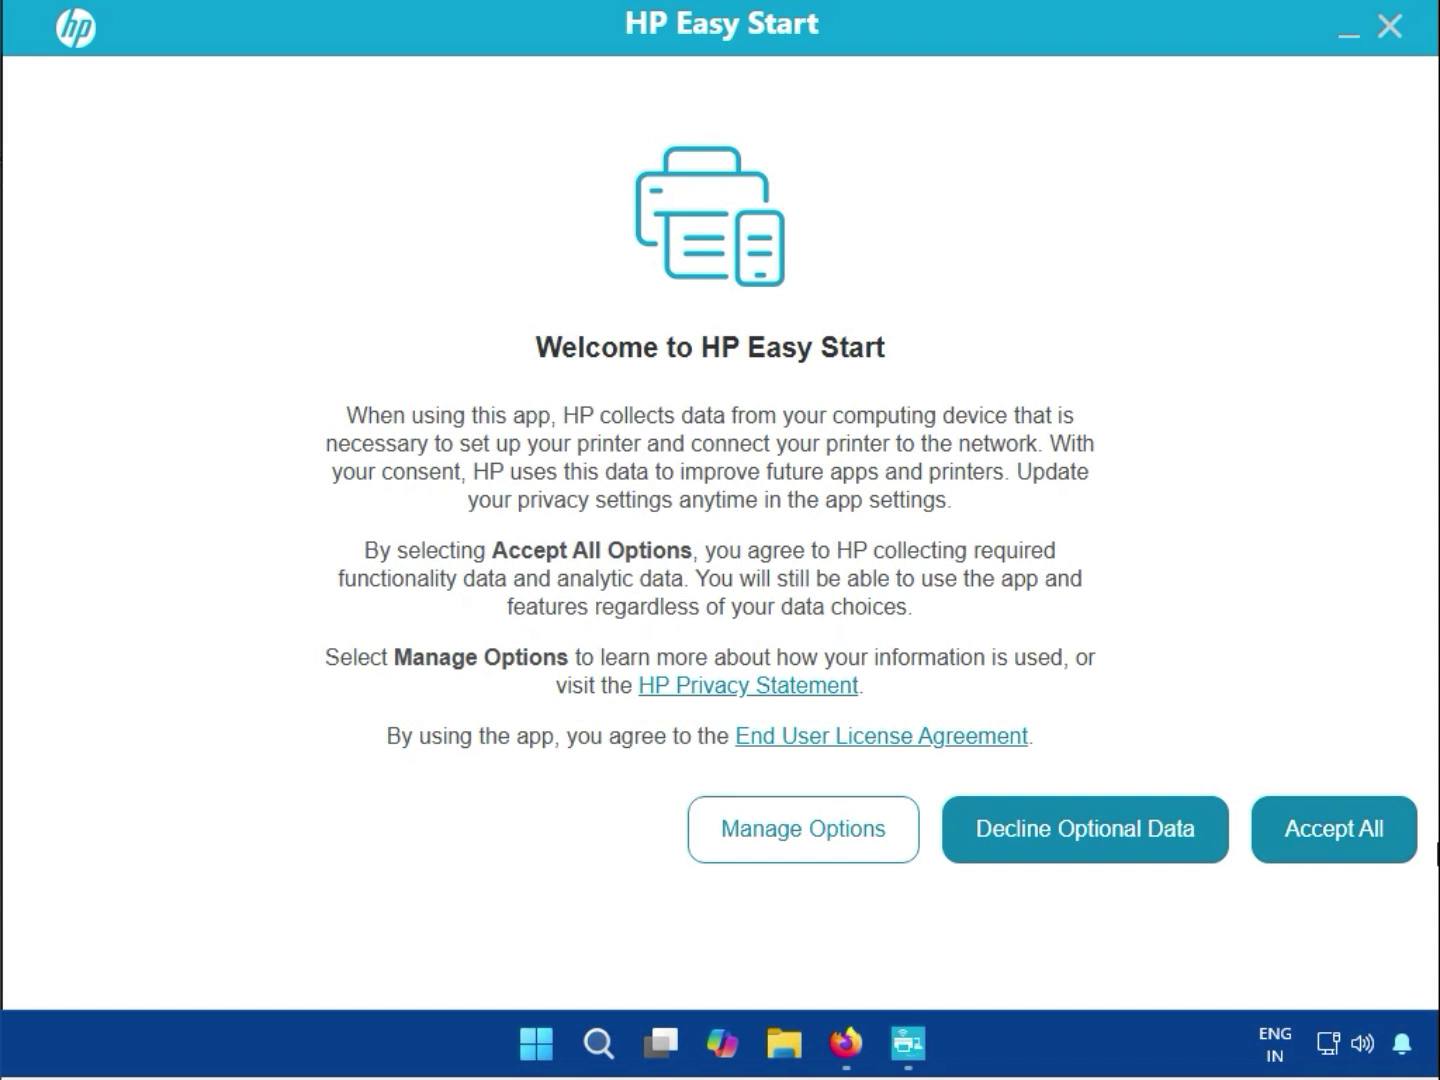
Accept all data collection options and get past the Wi-Fi/Ethernet connection checklist.
left_click(1347, 830)
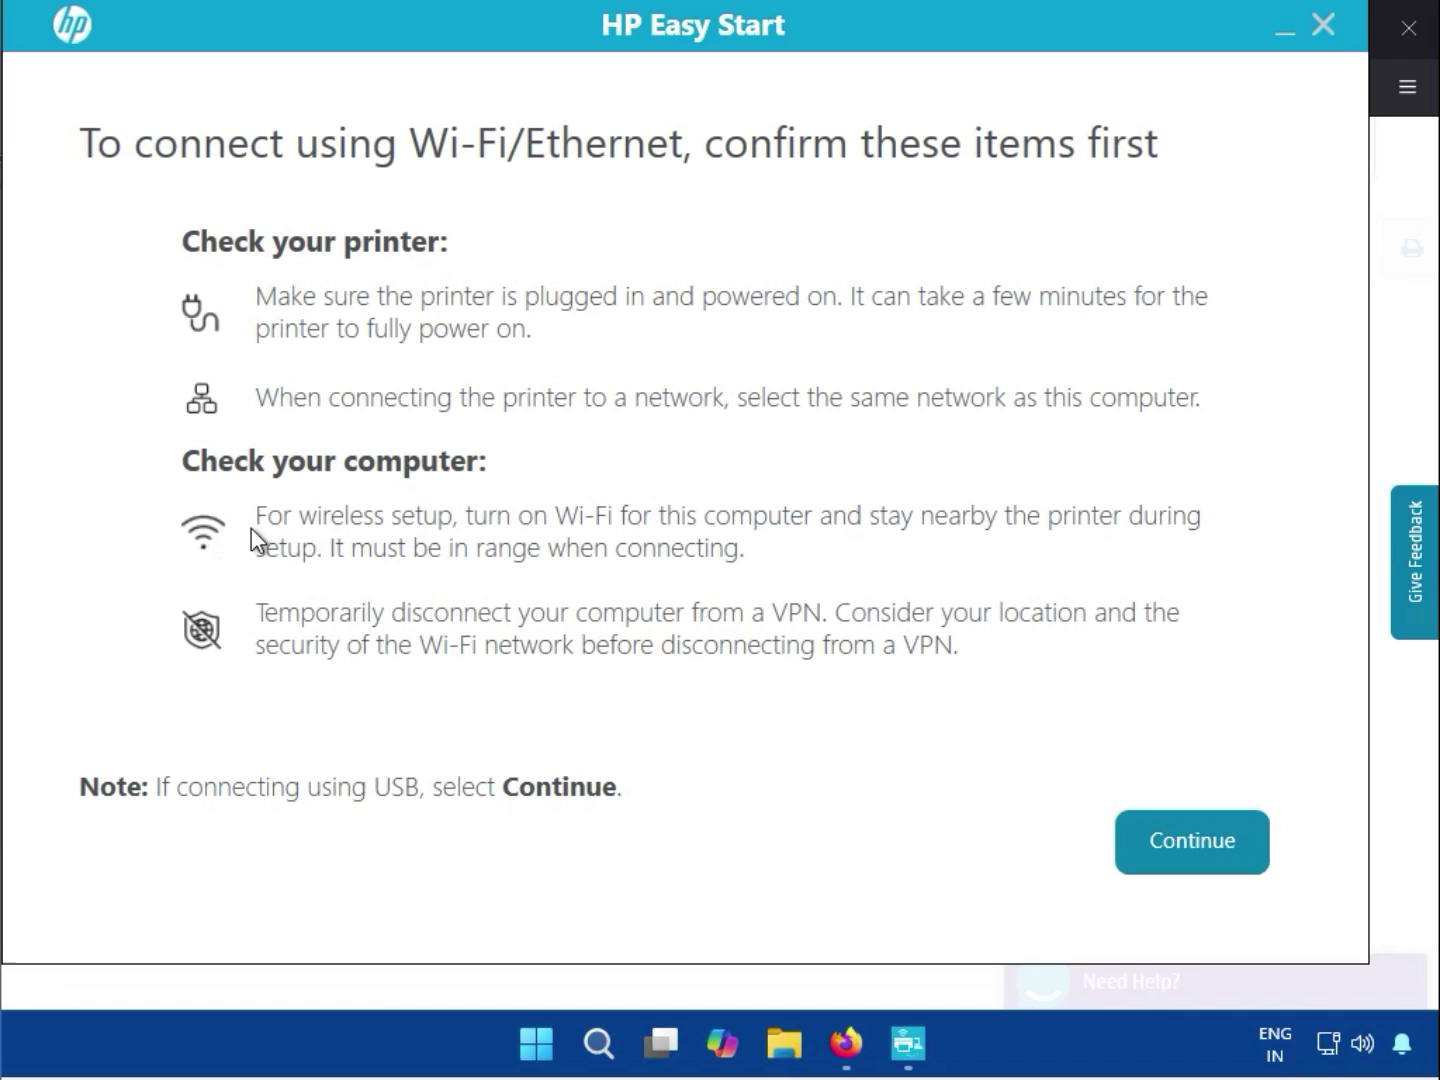
left_click(1186, 862)
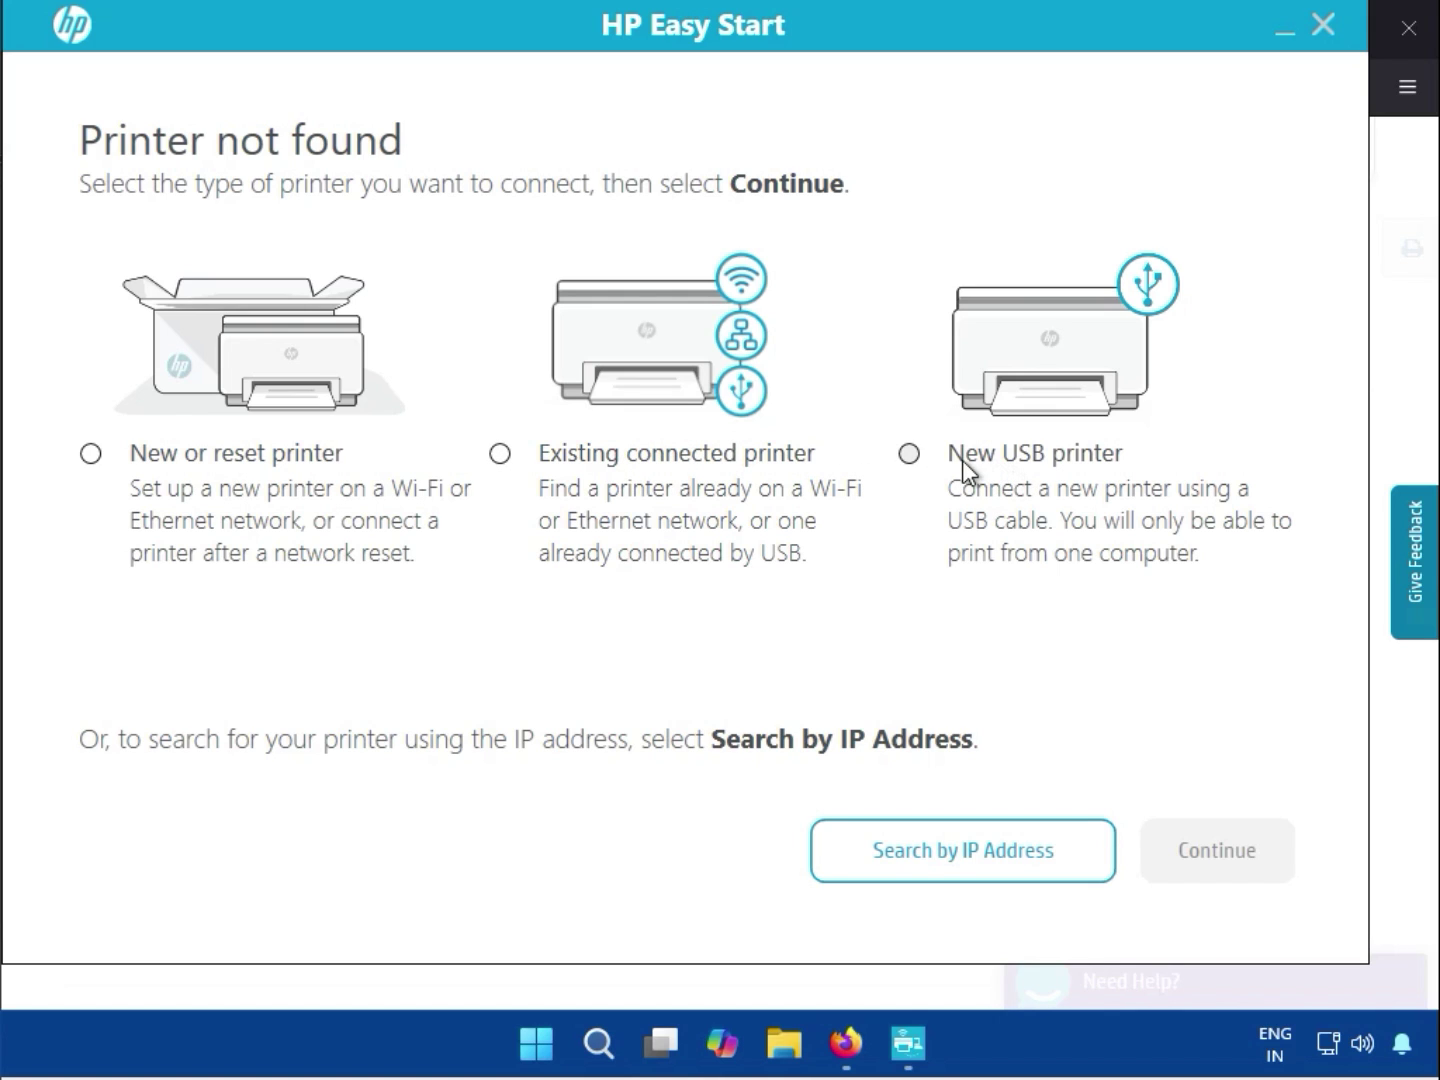
Choose New USB printer, attempt the USB connection, dismiss the Printer not found error, and go back.
left_click(915, 454)
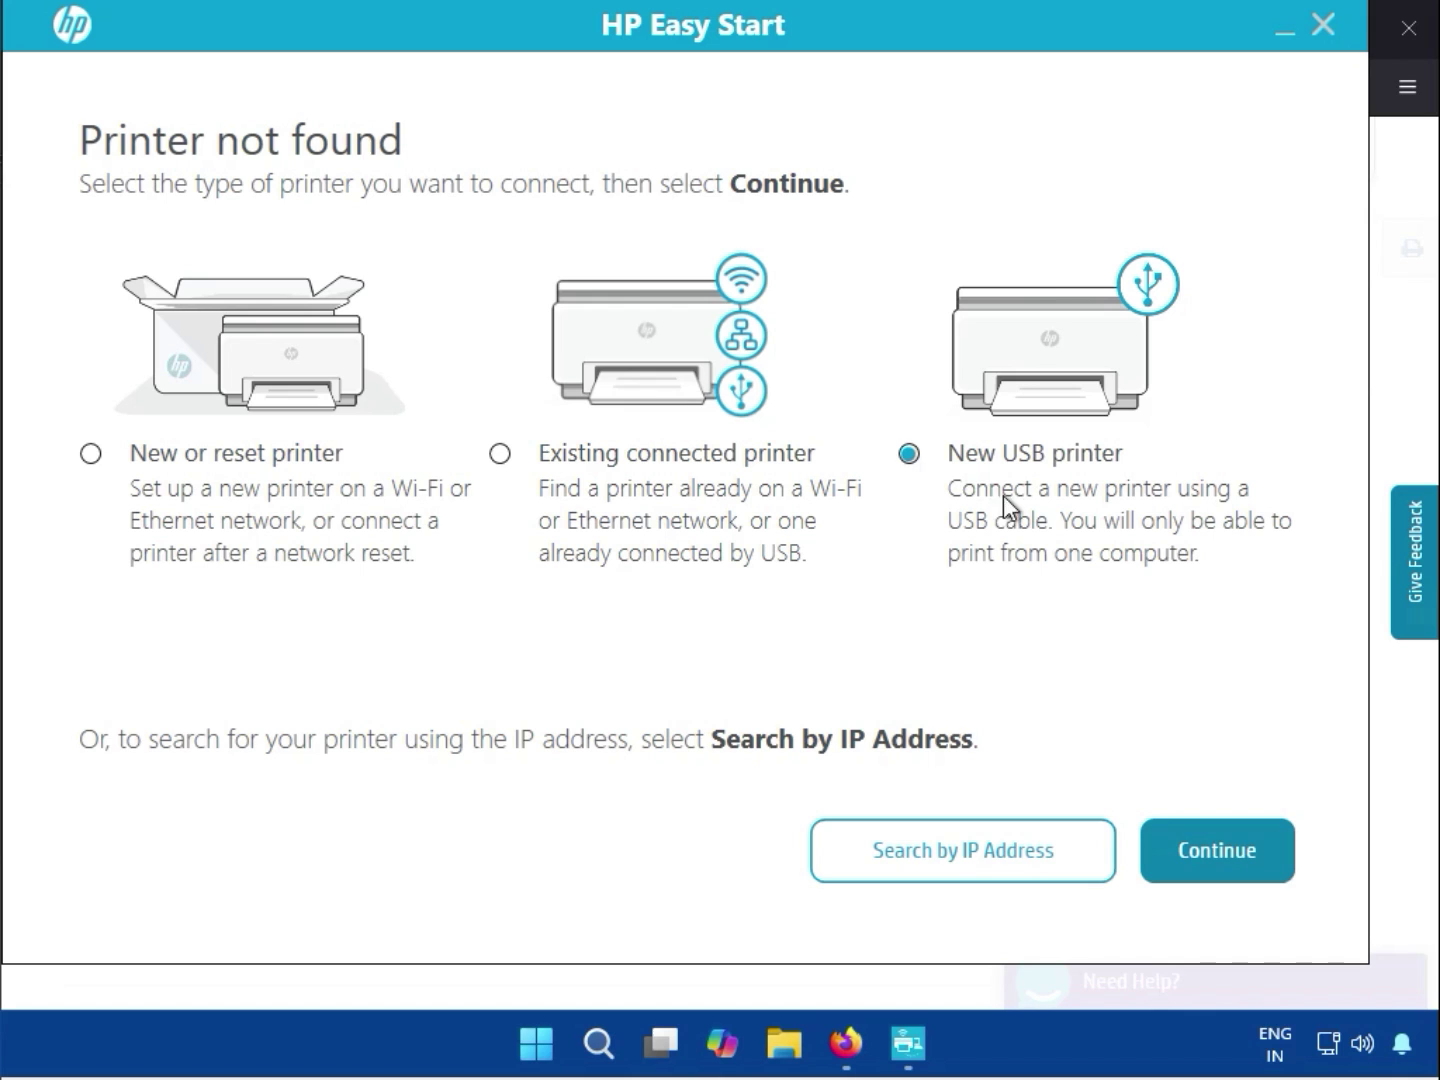
left_click(1232, 862)
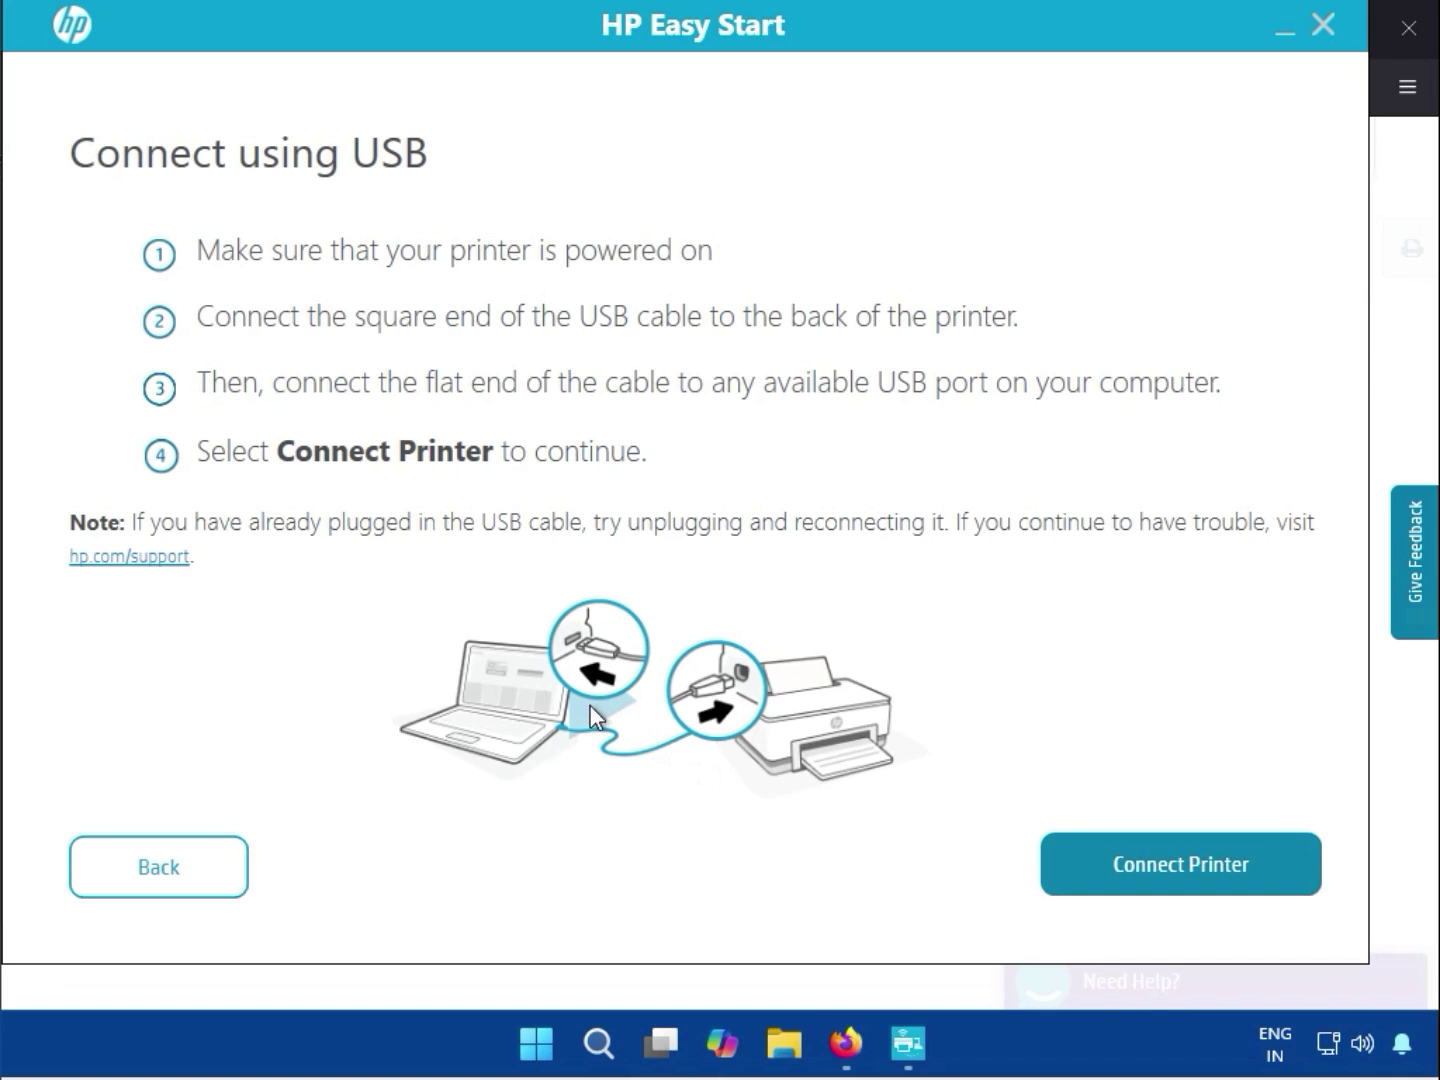
left_click(1166, 850)
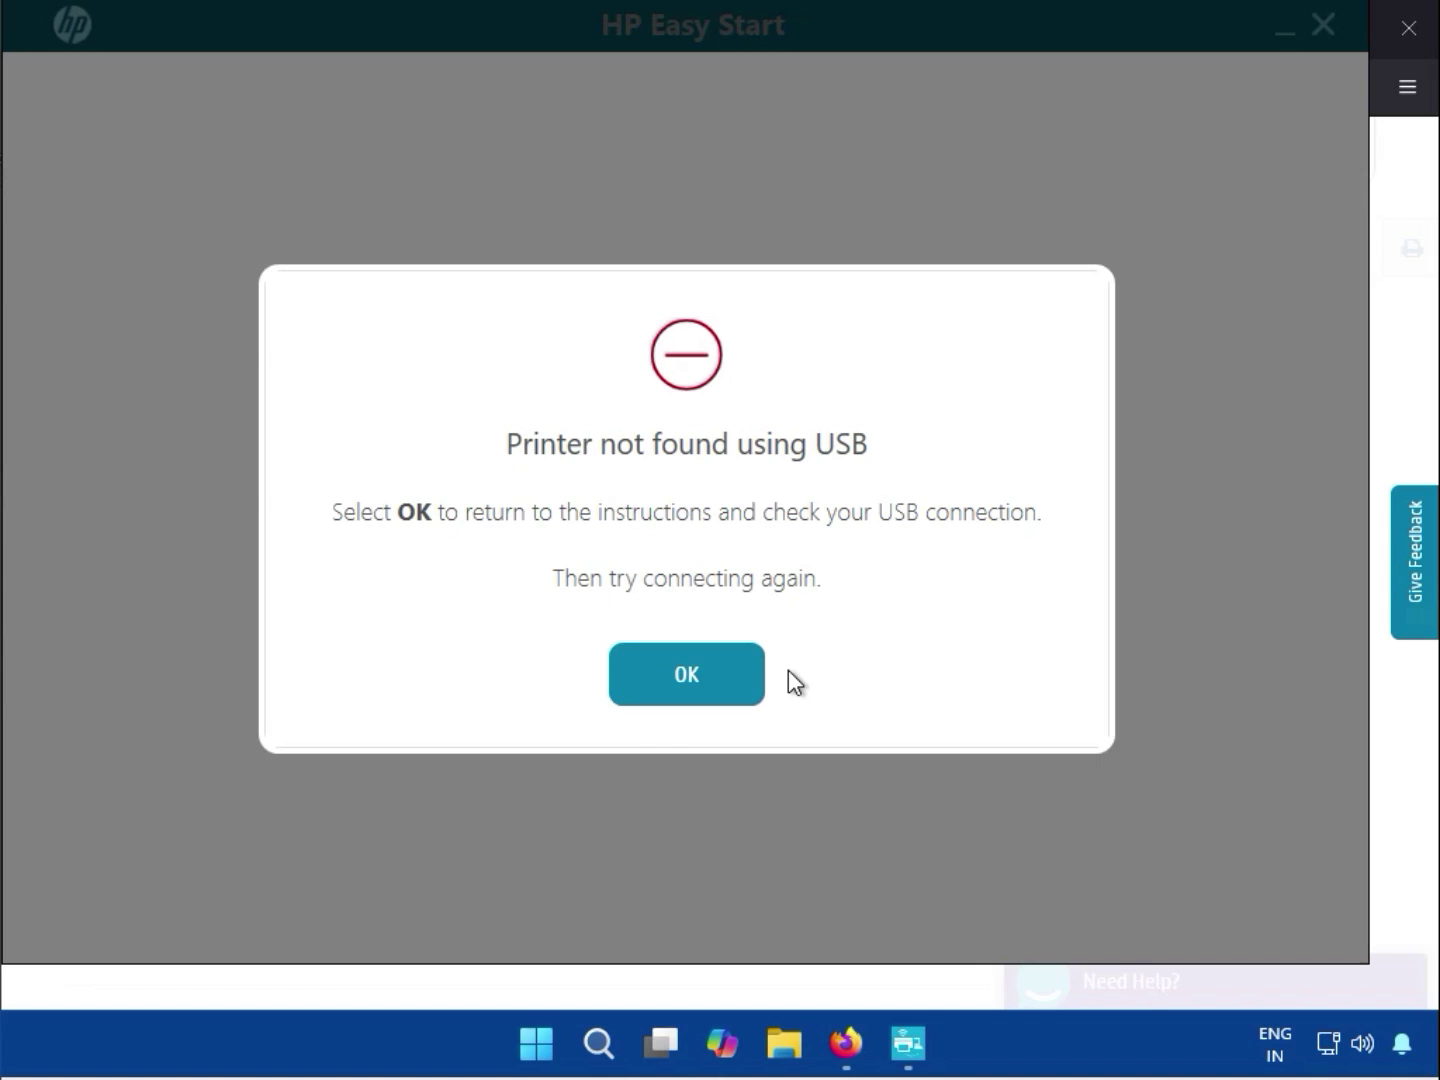
left_click(715, 658)
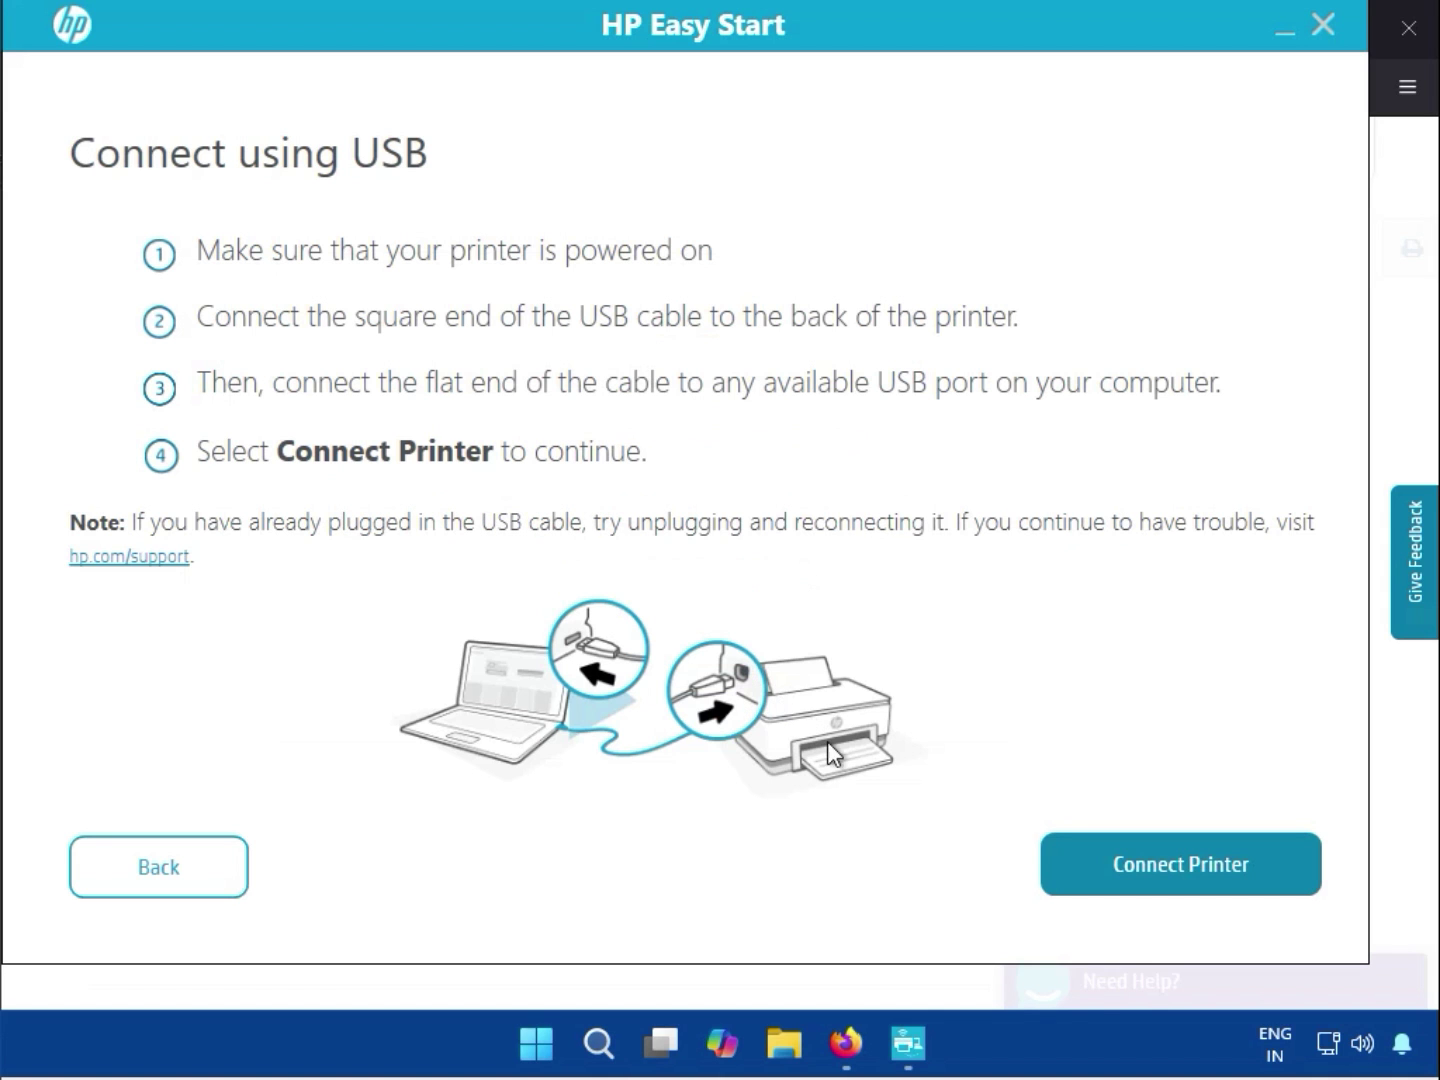
left_click(166, 848)
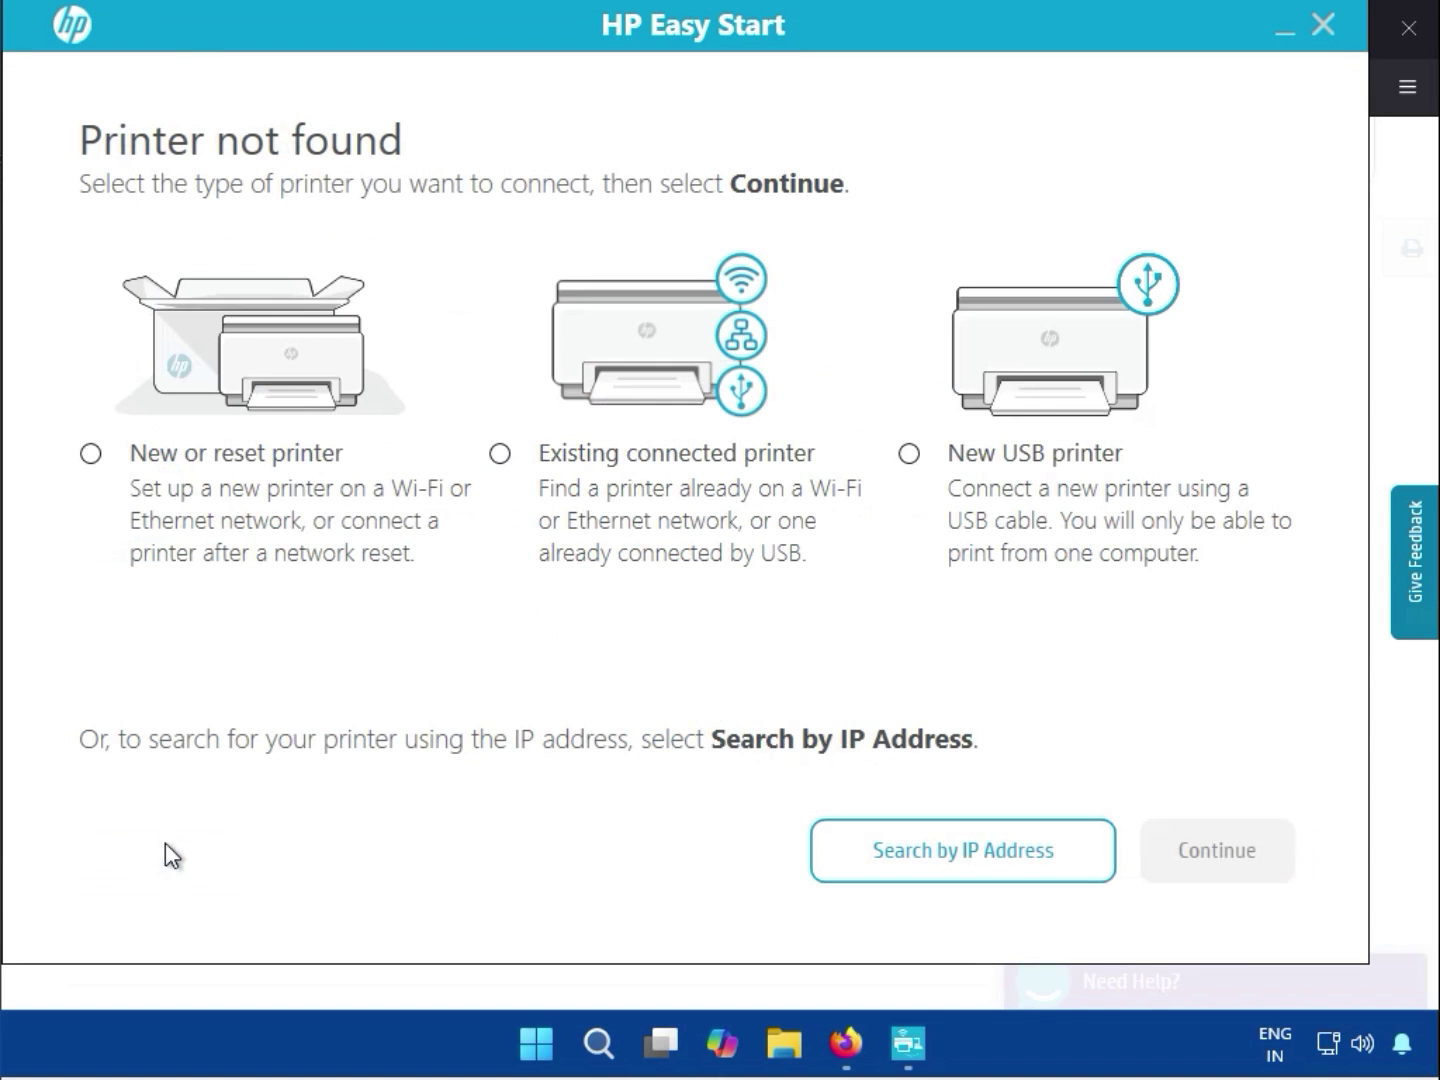
left_click(501, 455)
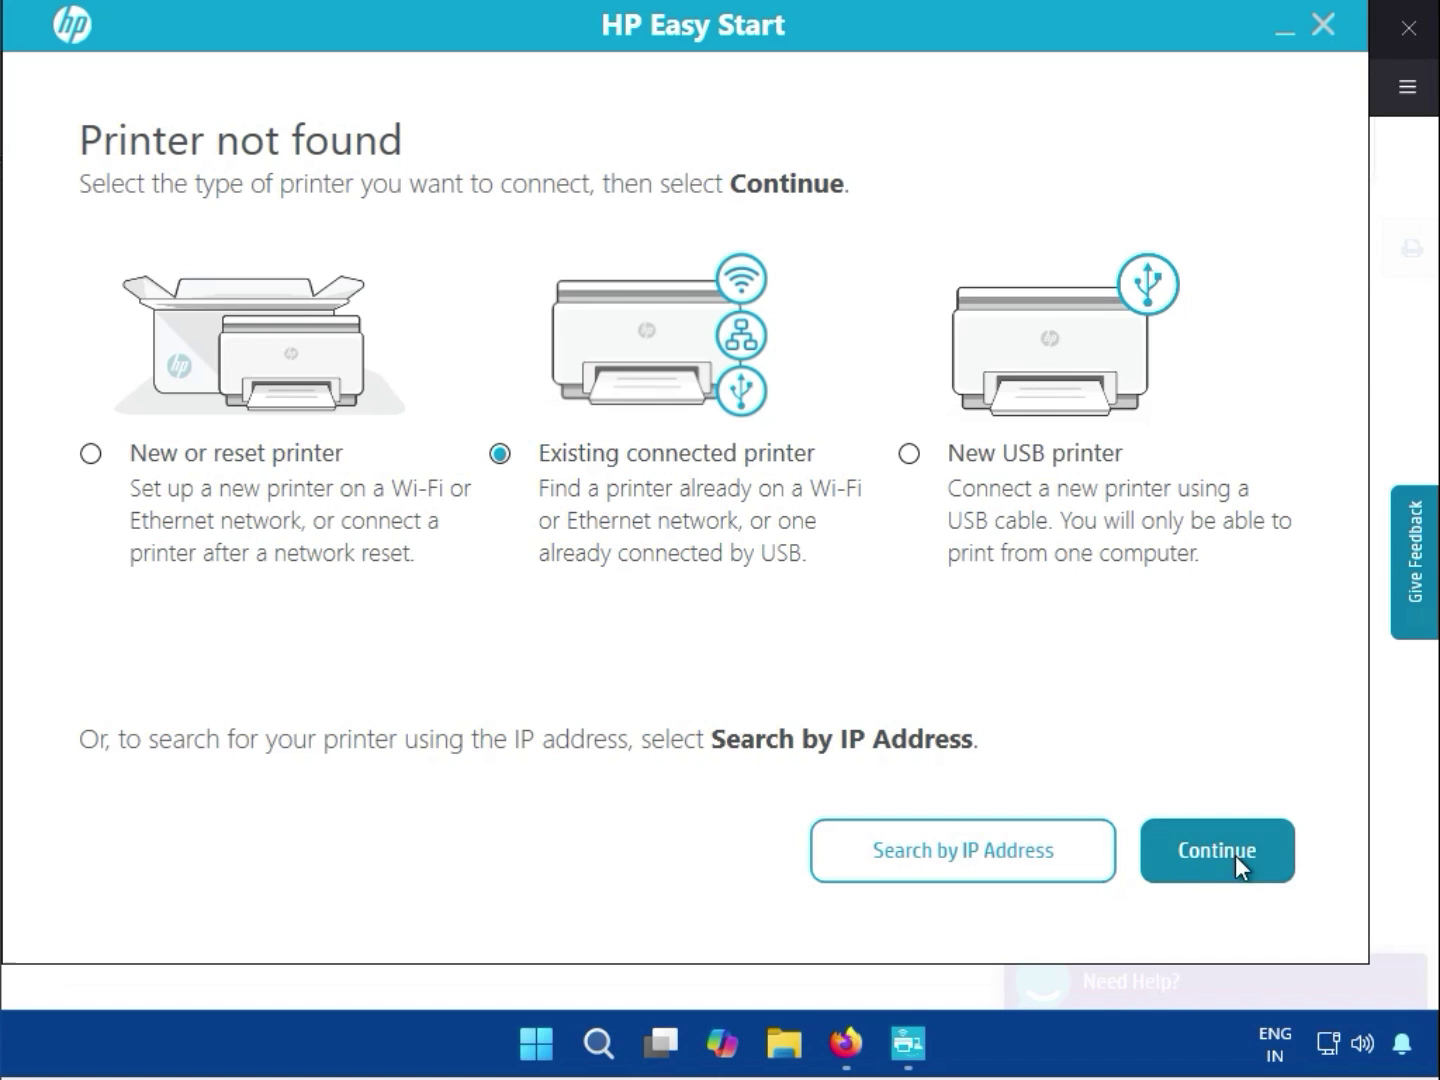
left_click(938, 872)
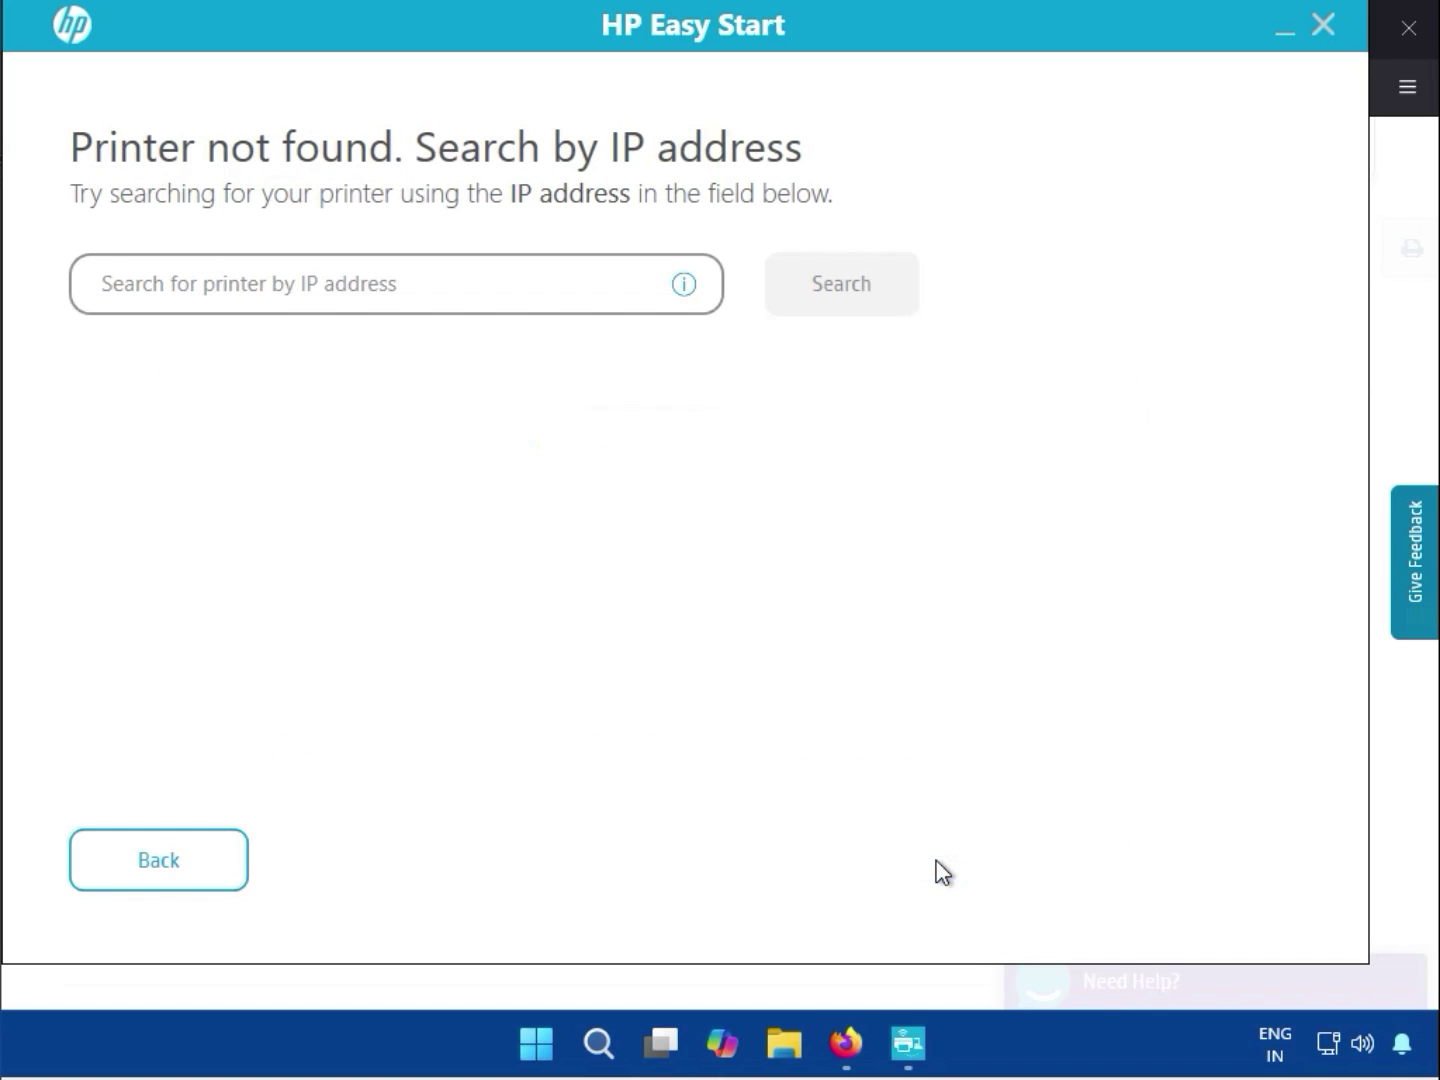
left_click(245, 284)
Go back and choose New or reset printer as the printer type.
left_click(151, 858)
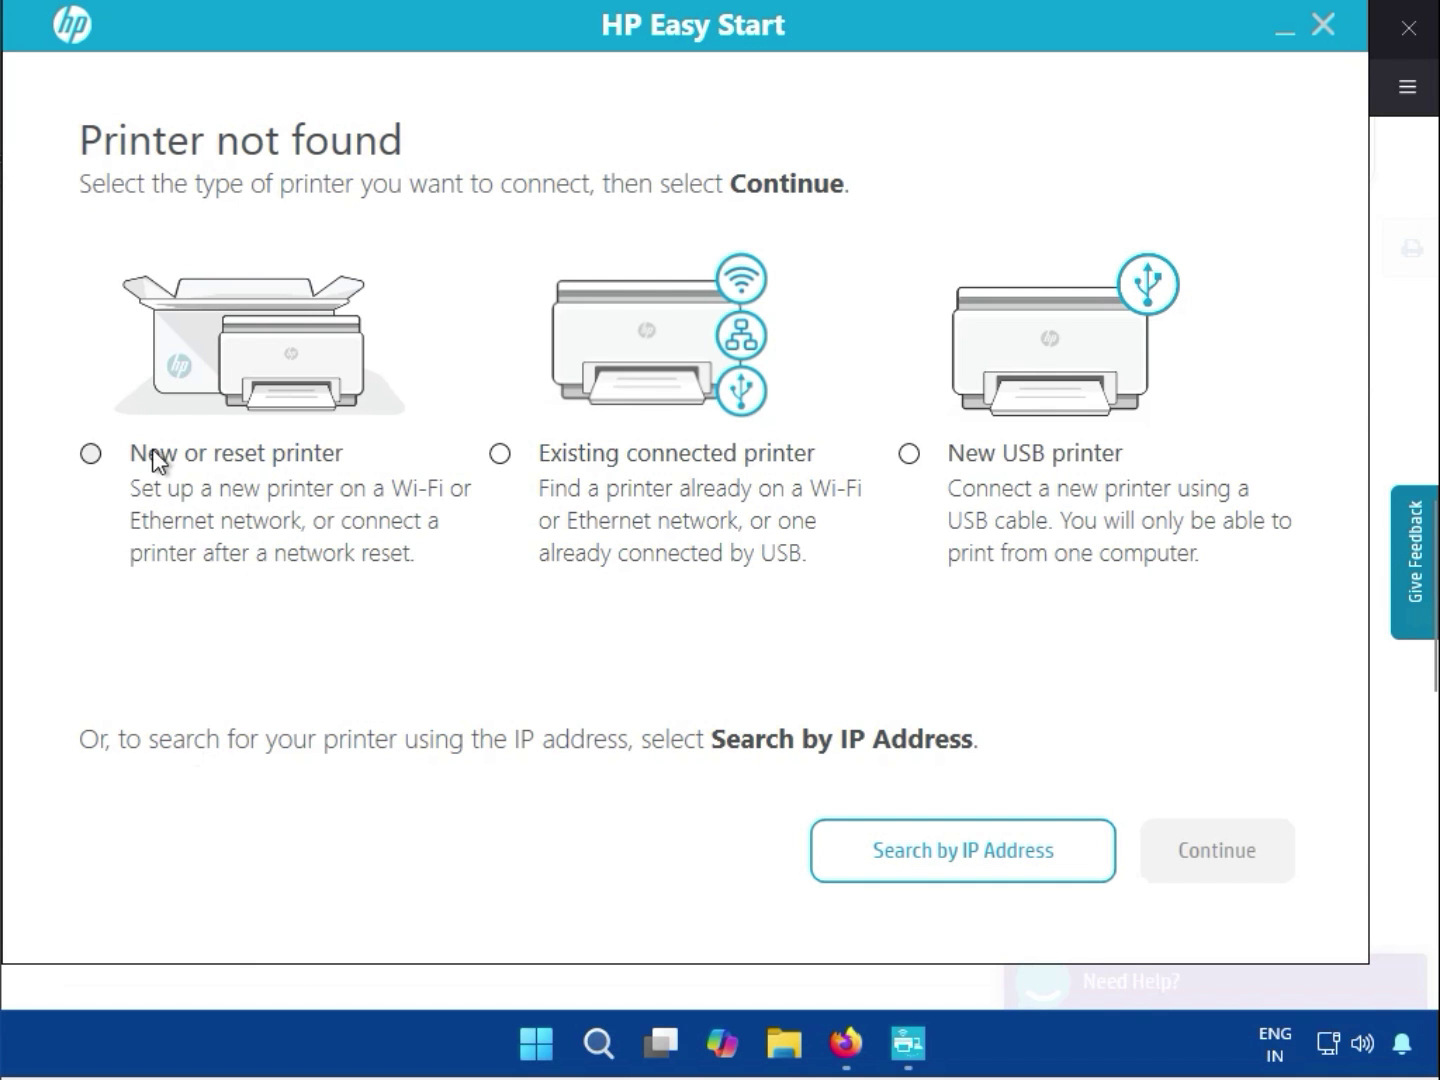
left_click(154, 456)
left_click(1249, 860)
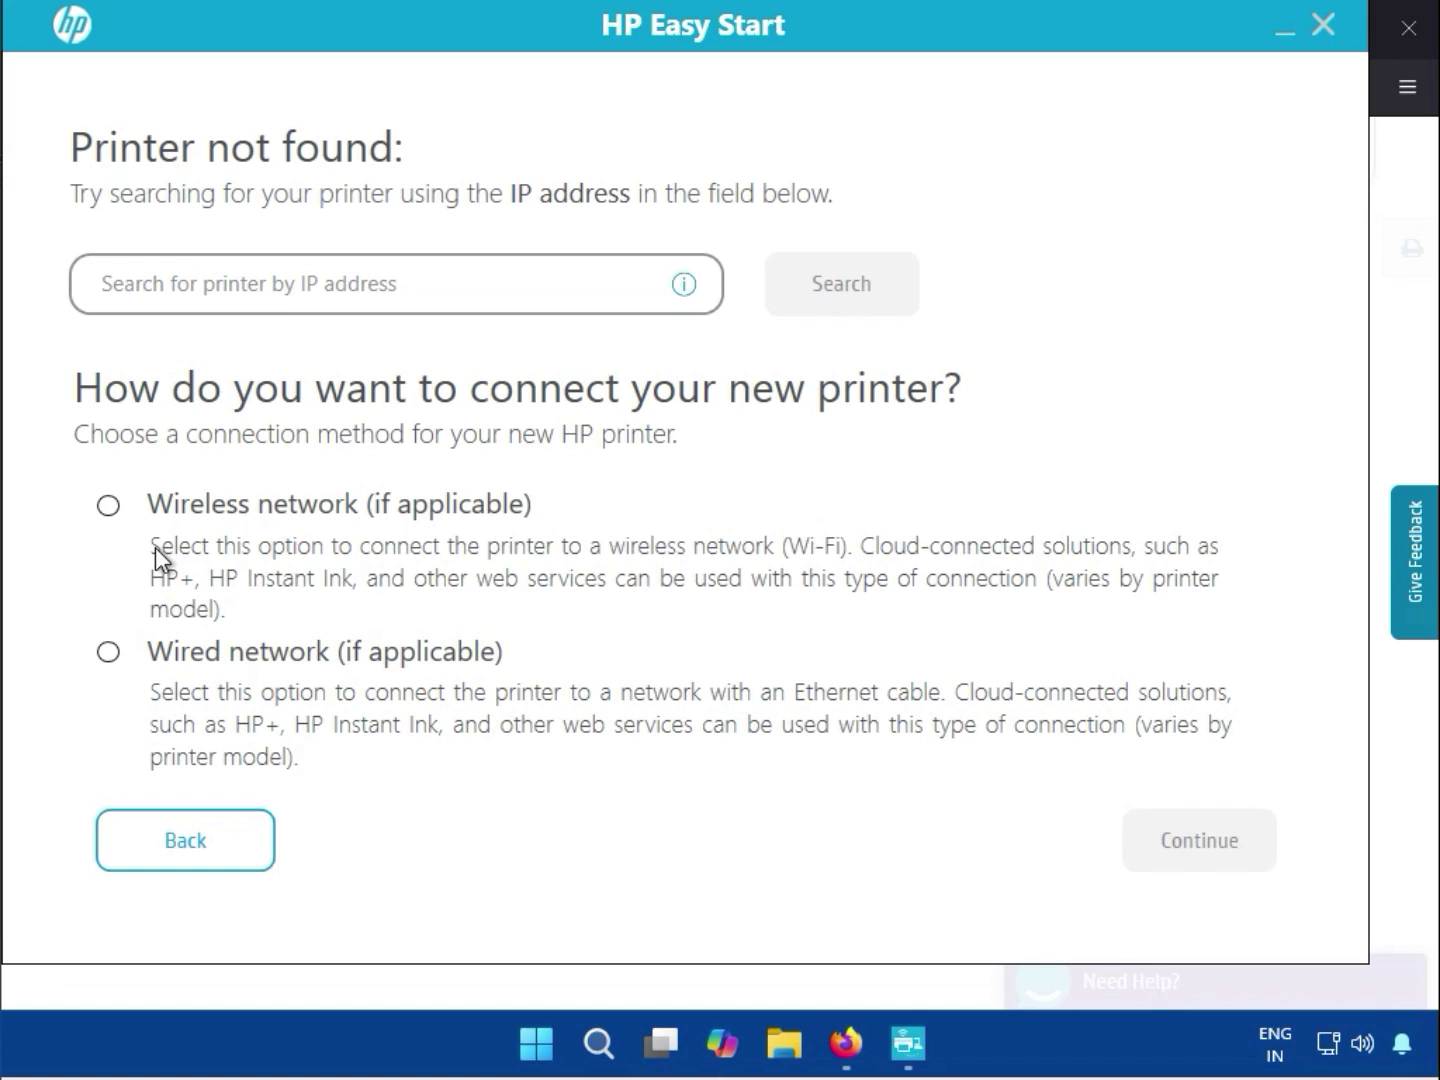
Try Wireless network, then switch to Wired network as the connection method.
left_click(109, 506)
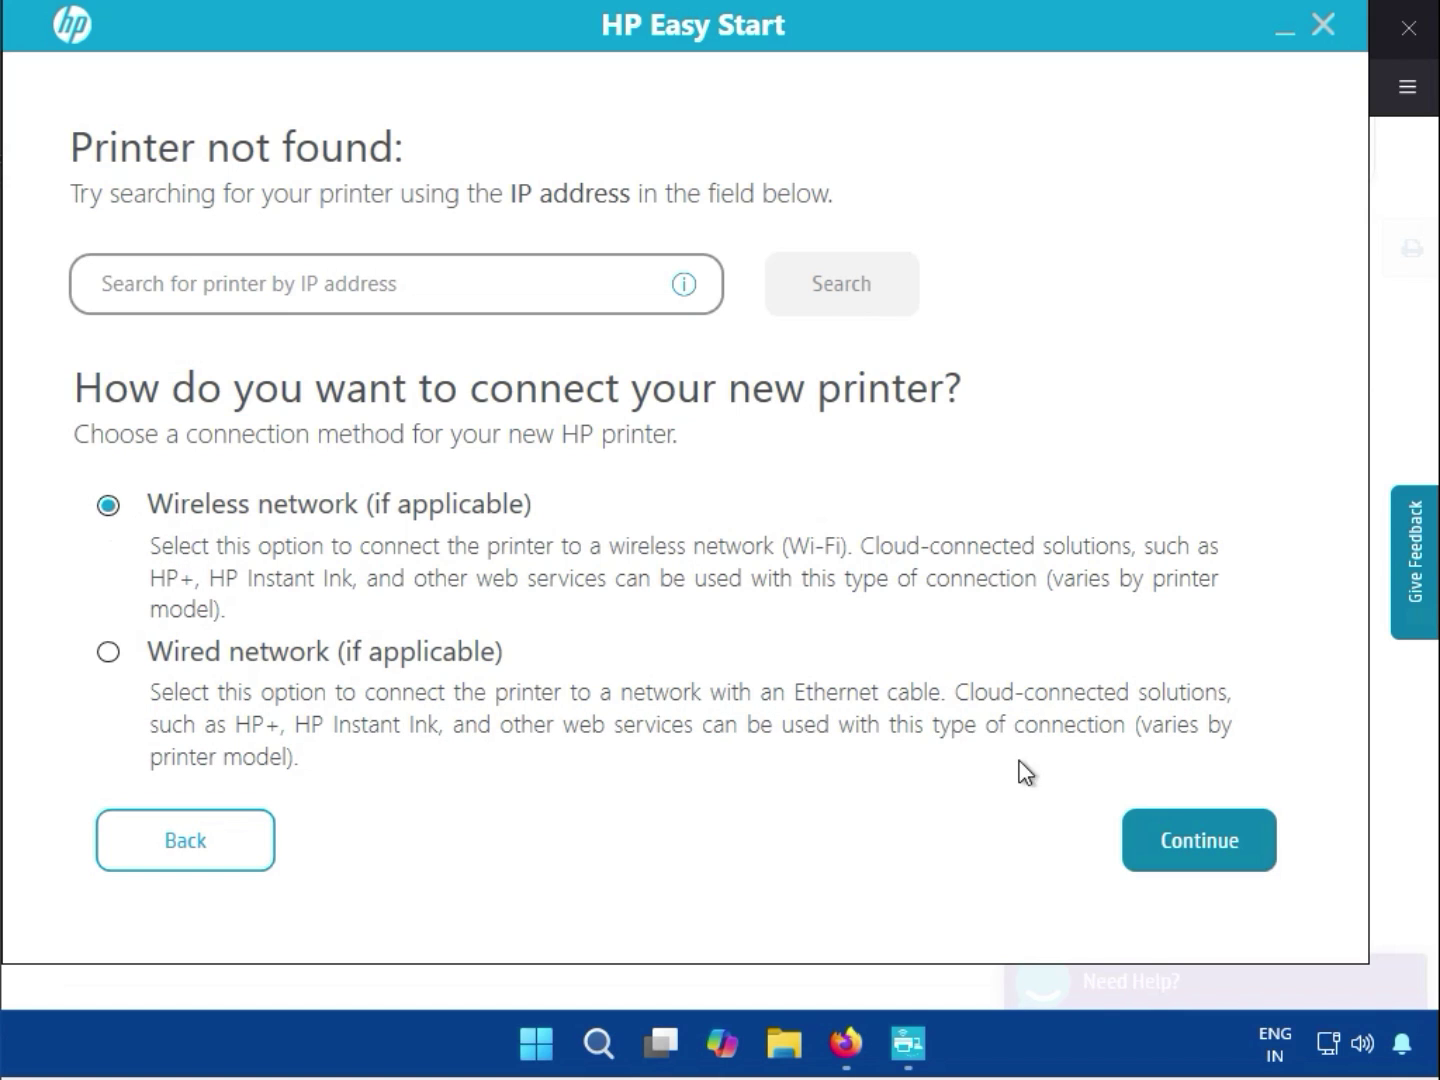
left_click(1182, 844)
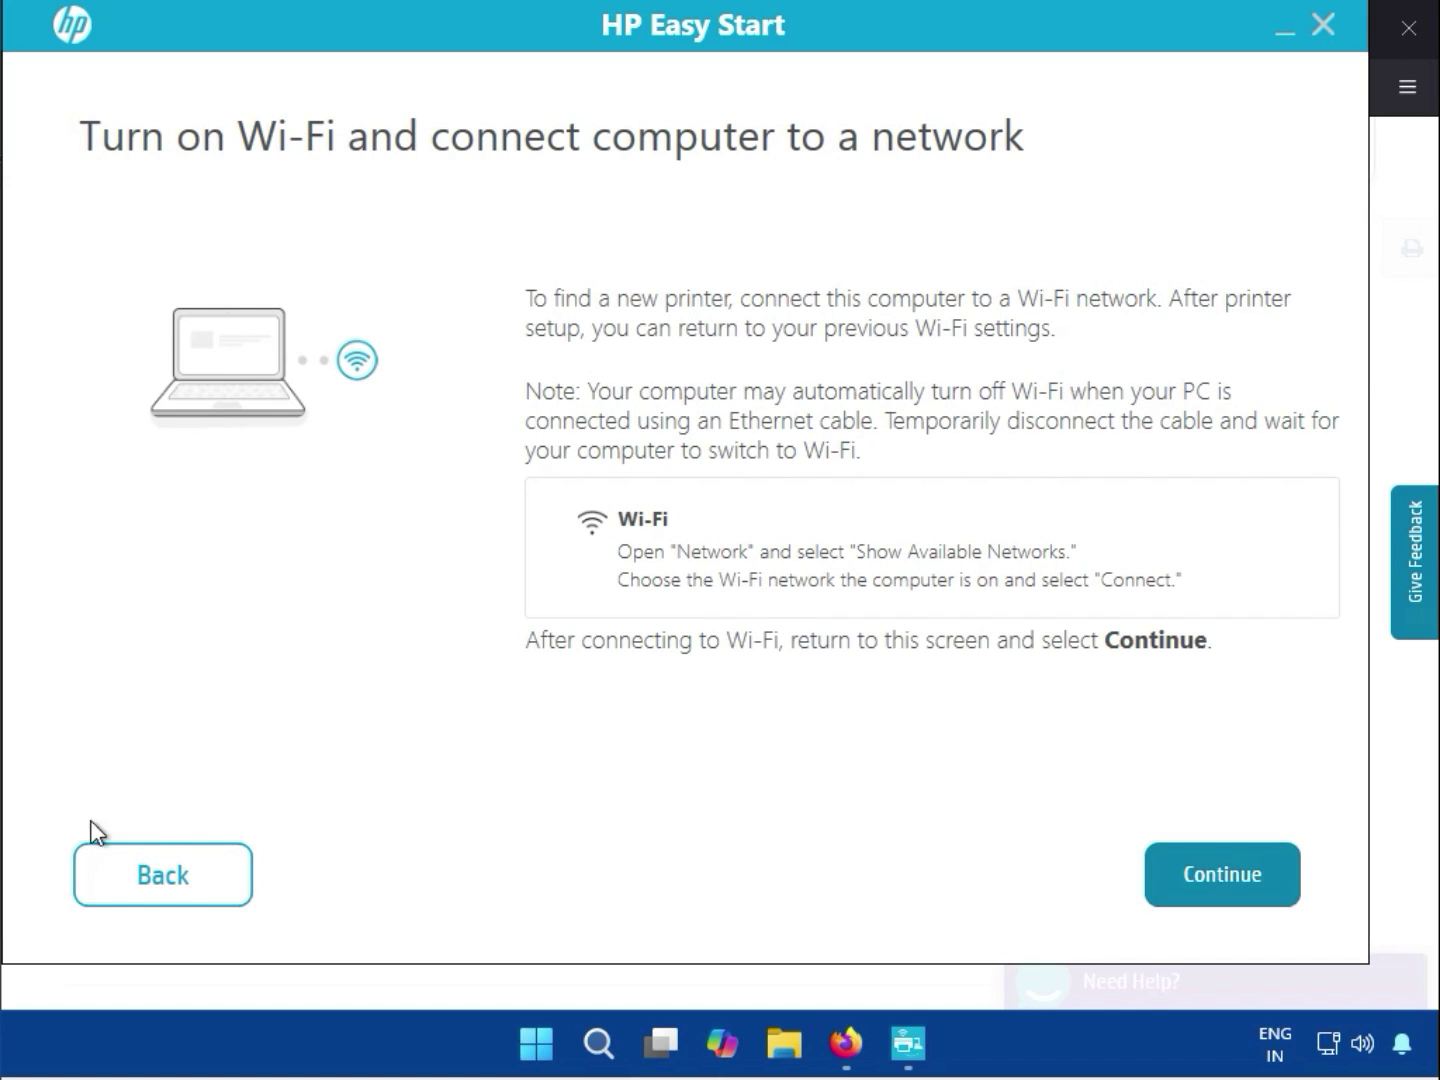
left_click(145, 849)
left_click(112, 653)
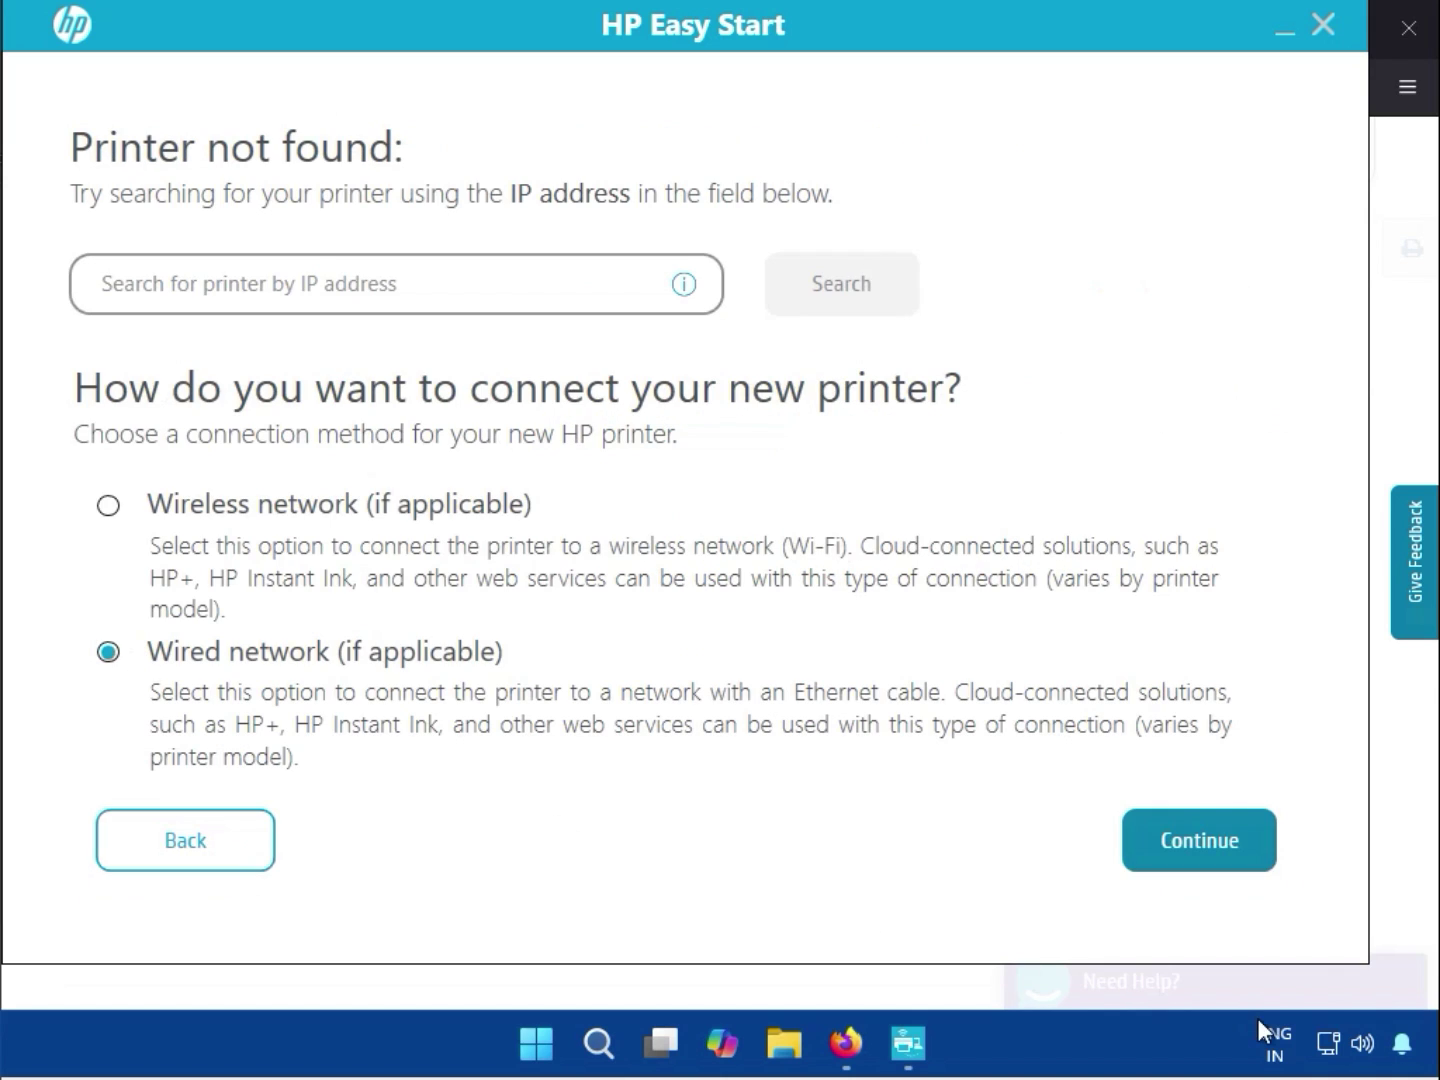
left_click(1262, 868)
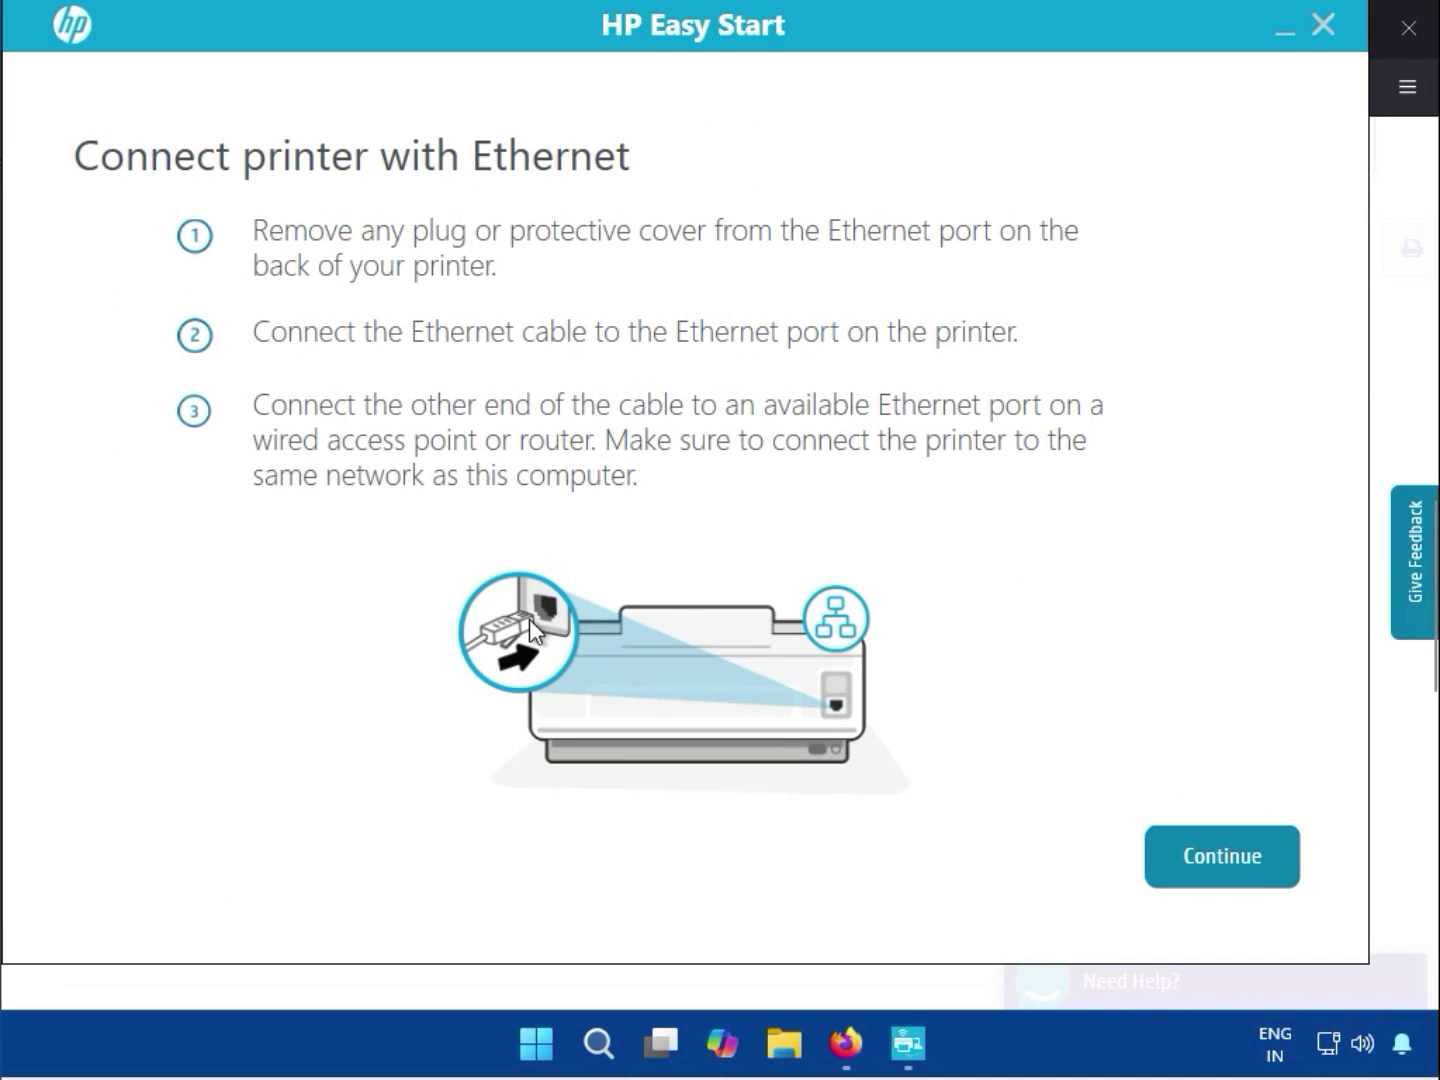